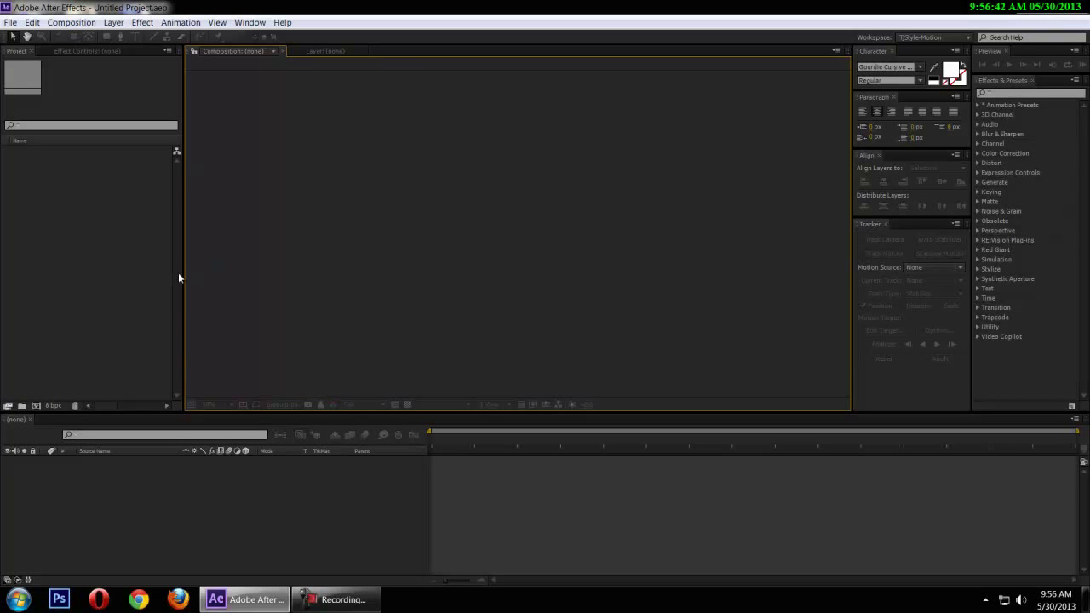
- Create a new composition with the HDTV 1080 29.97 preset, 1920 x 1080 px, and a 10-second duration
left_click(25, 223)
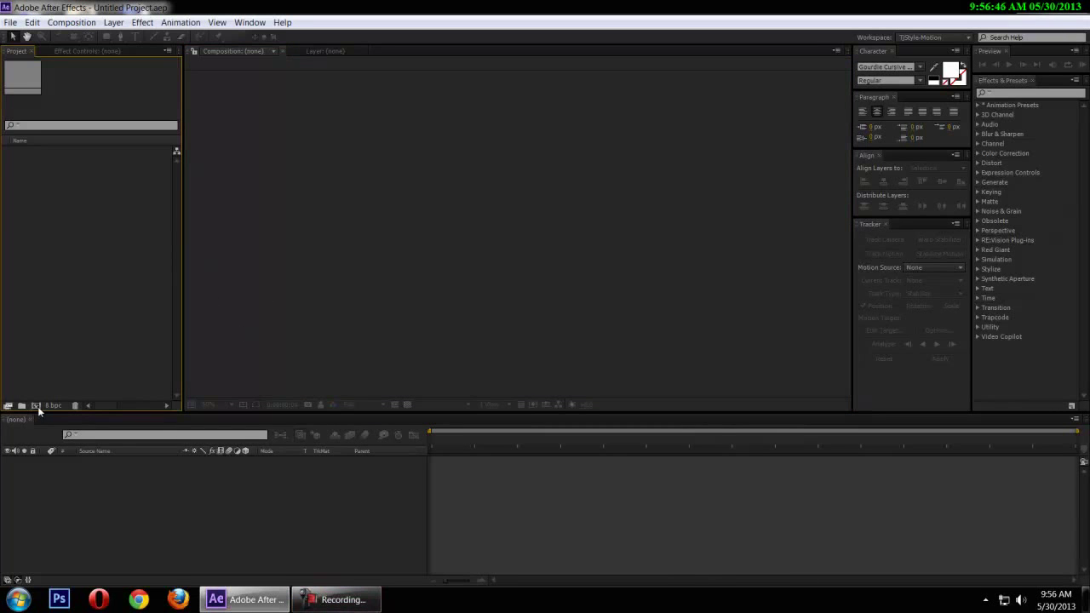
left_click(36, 406)
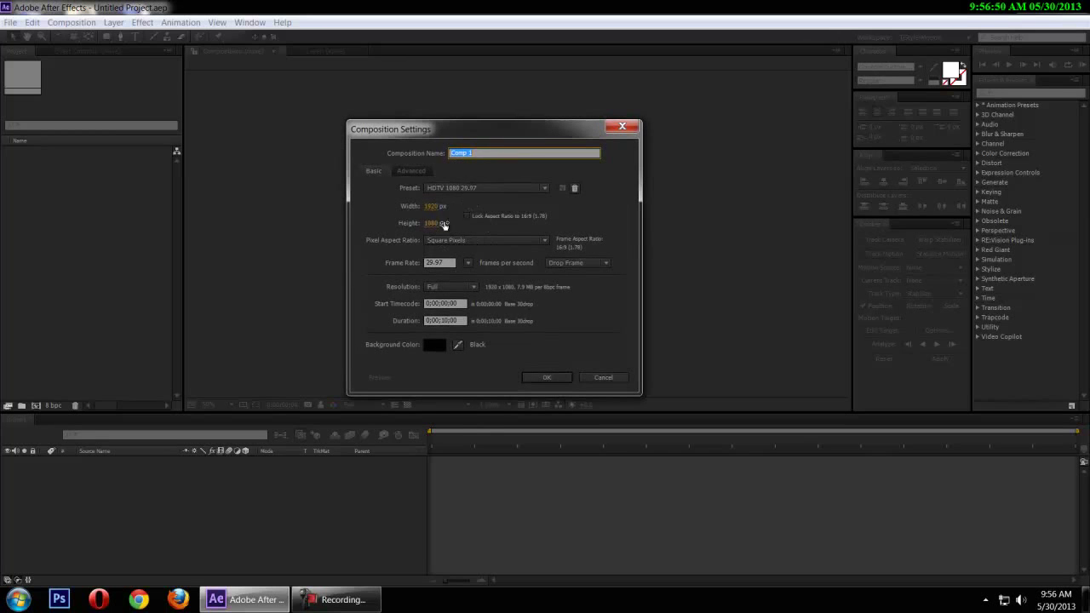
left_click(545, 380)
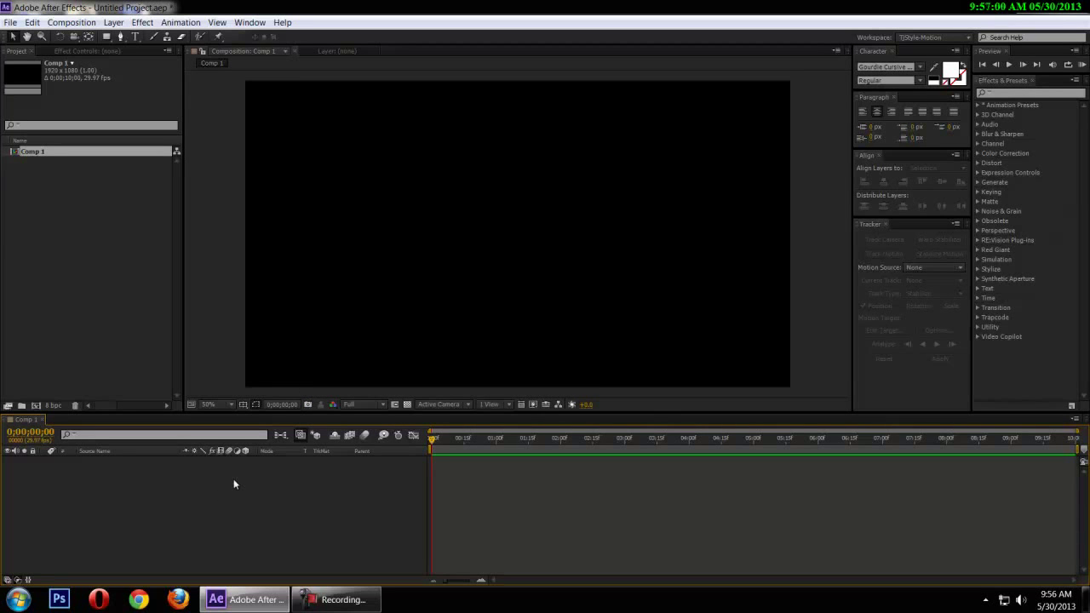
- Add a horizontal text layer reading "hello" in the upper-left area of the composition and select all its characters
key("ctrl+t")
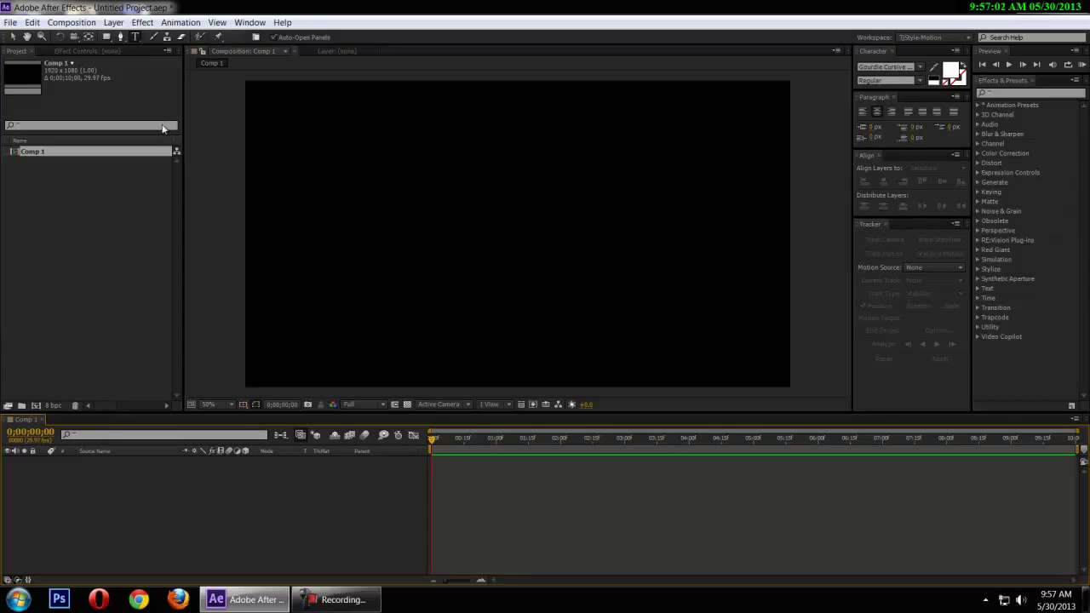
left_click(135, 37)
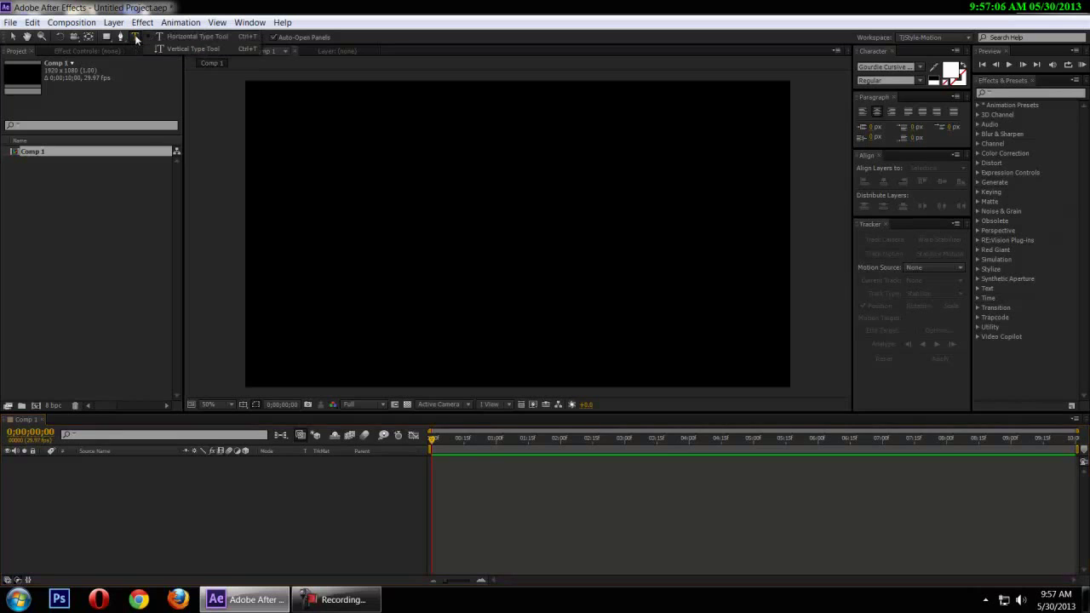
left_click_drag(136, 41, 182, 37)
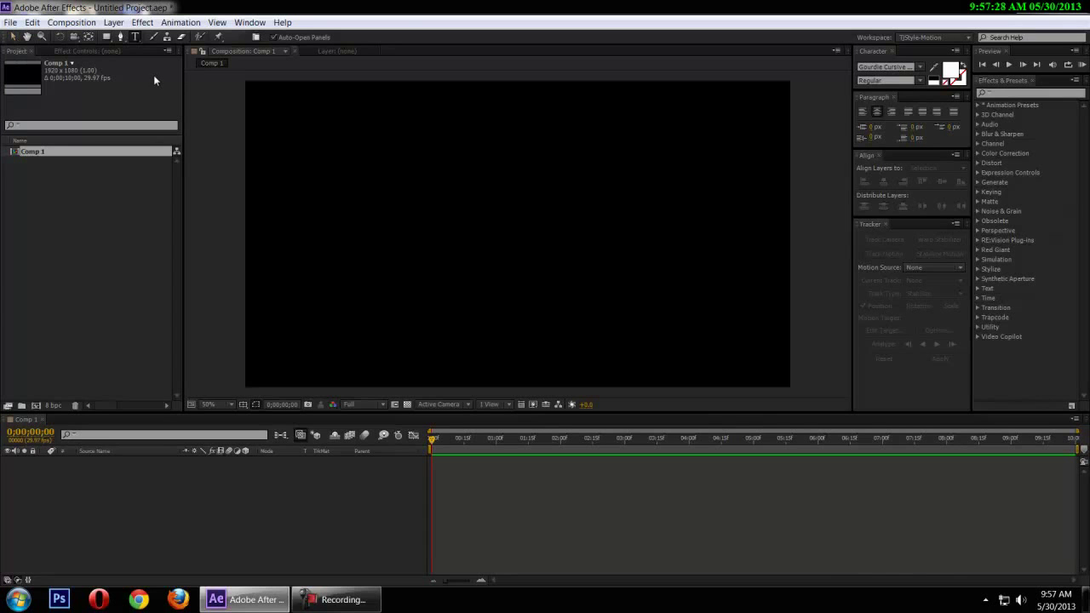
left_click(26, 37)
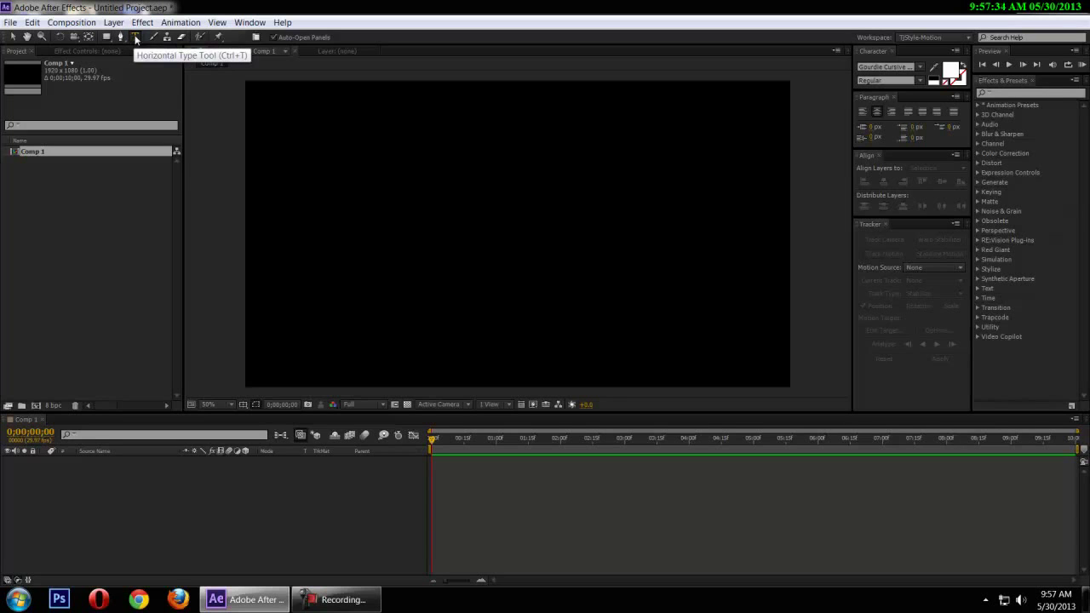
left_click(134, 37)
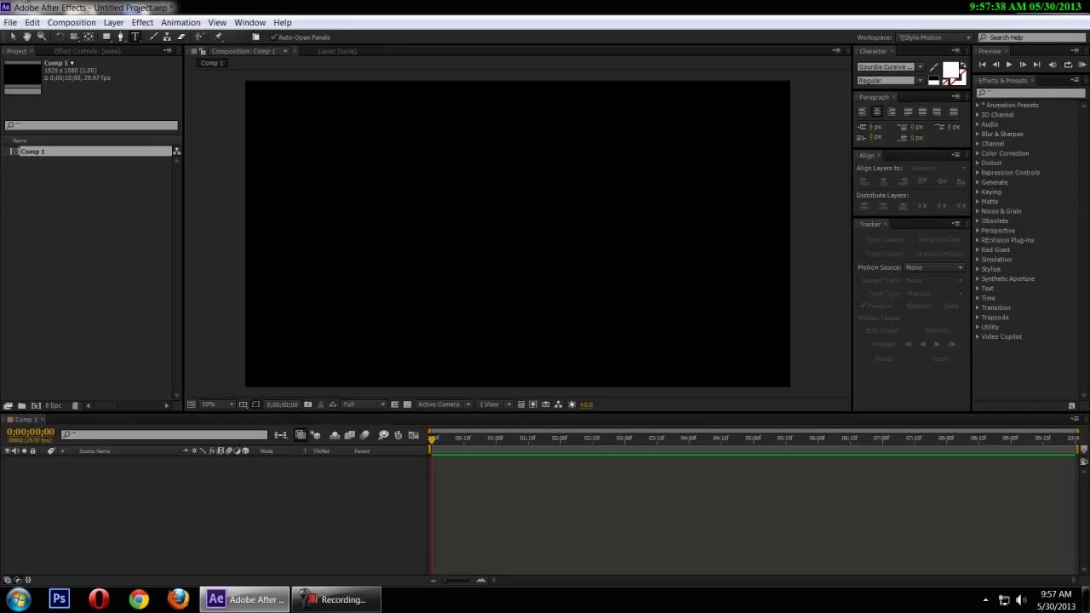
left_click(137, 38)
left_click(308, 207)
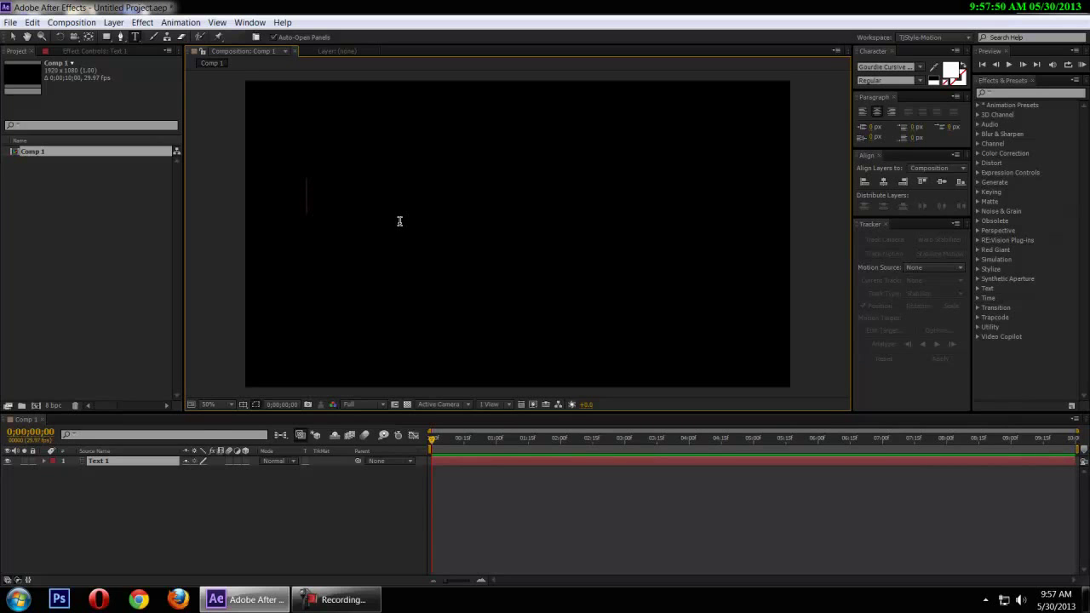
type("hello")
key("ctrl+a")
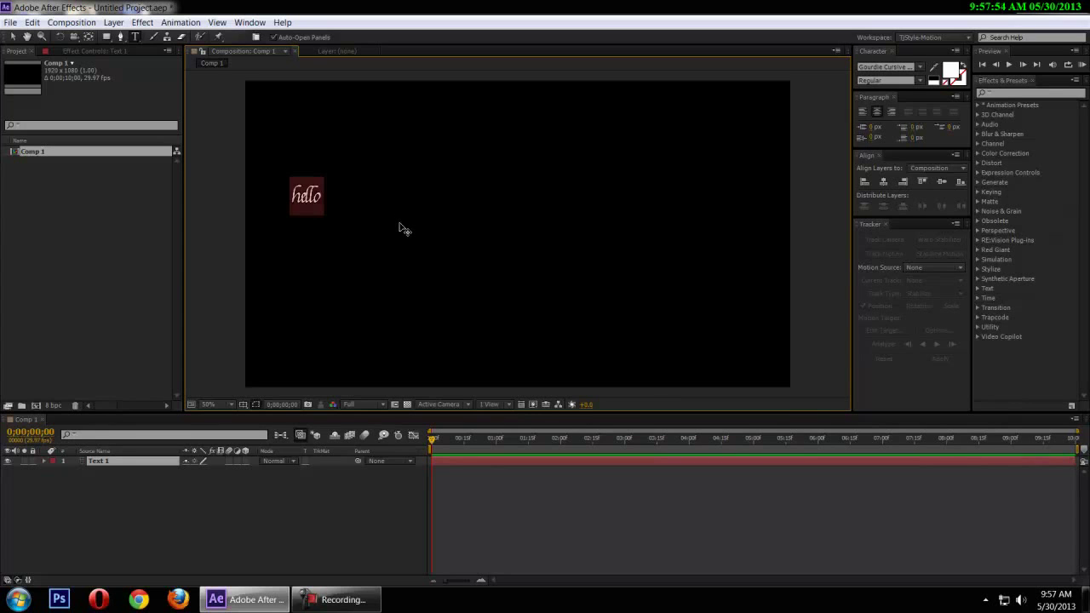
left_click(312, 194)
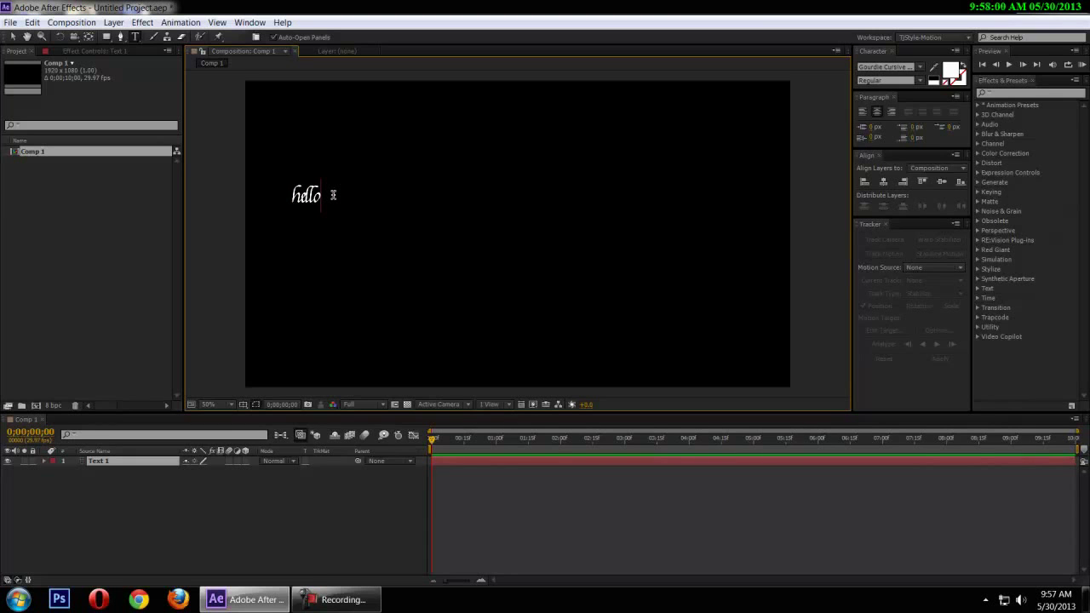
key("ctrl+a")
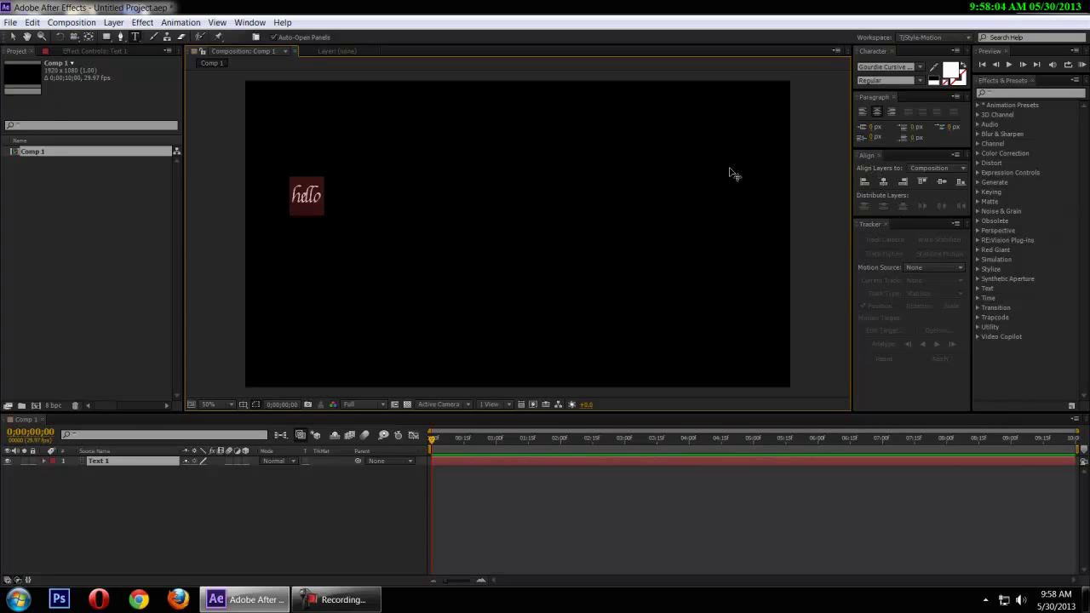
- Try the Great Vibes font on the selected "hello" text
left_click(888, 69)
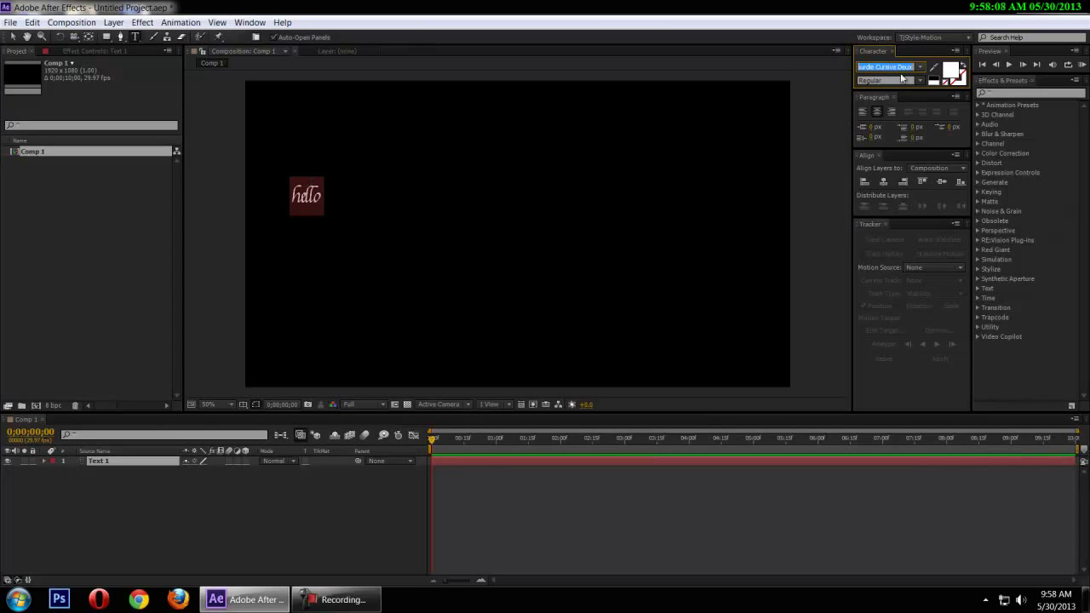
type("Great Vibes")
key("Down")
- Enlarge the Character and Align panels to expose all their options, and set the text's font to BankGothic Lt BT, Light
left_click_drag(883, 89, 883, 181)
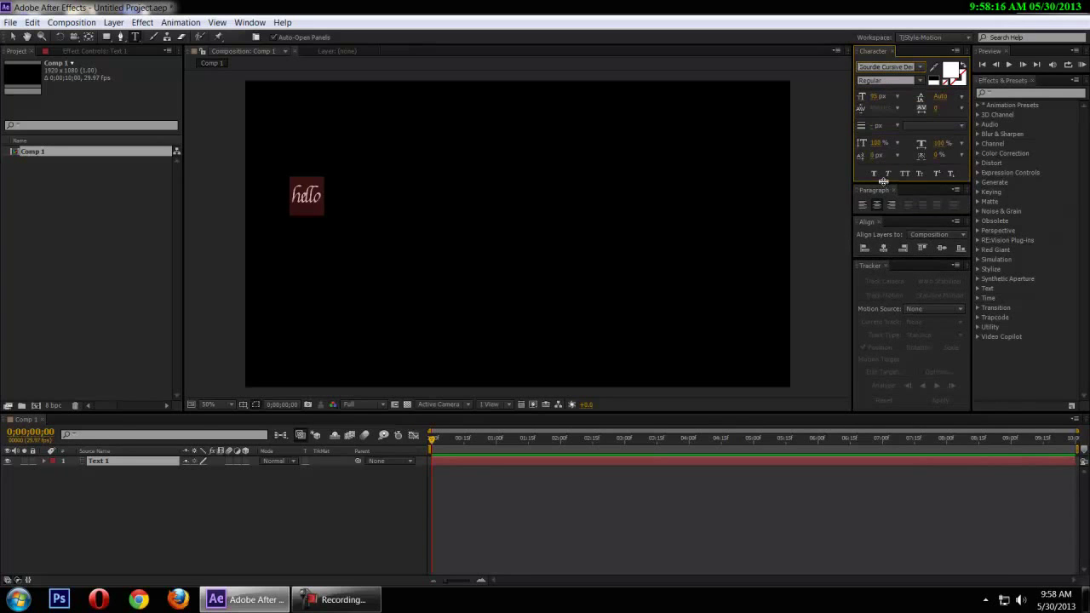
left_click_drag(878, 256, 881, 287)
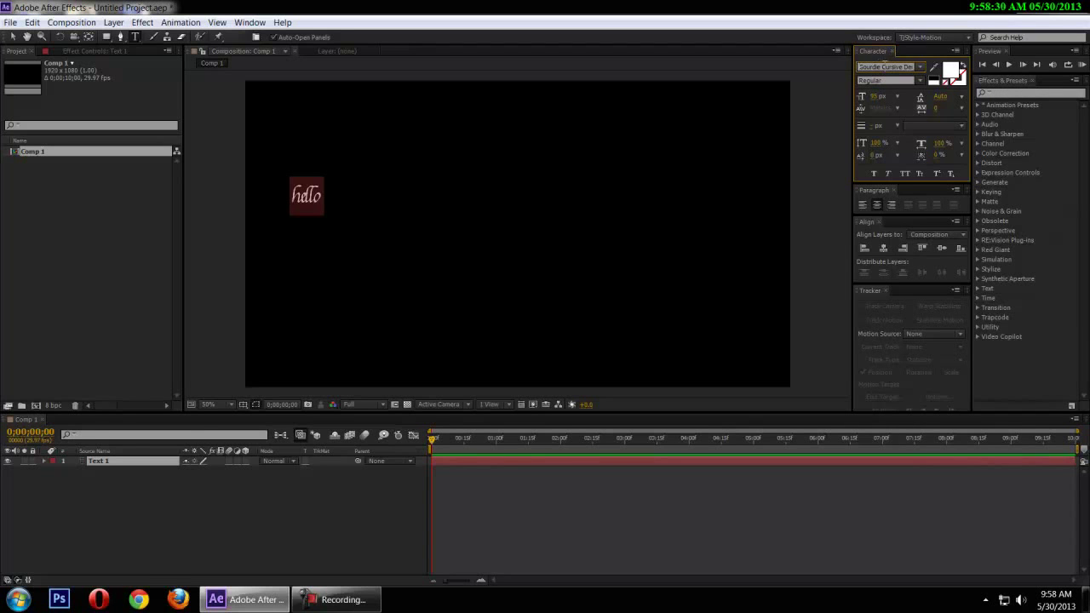
scroll(880, 70, "down", 1)
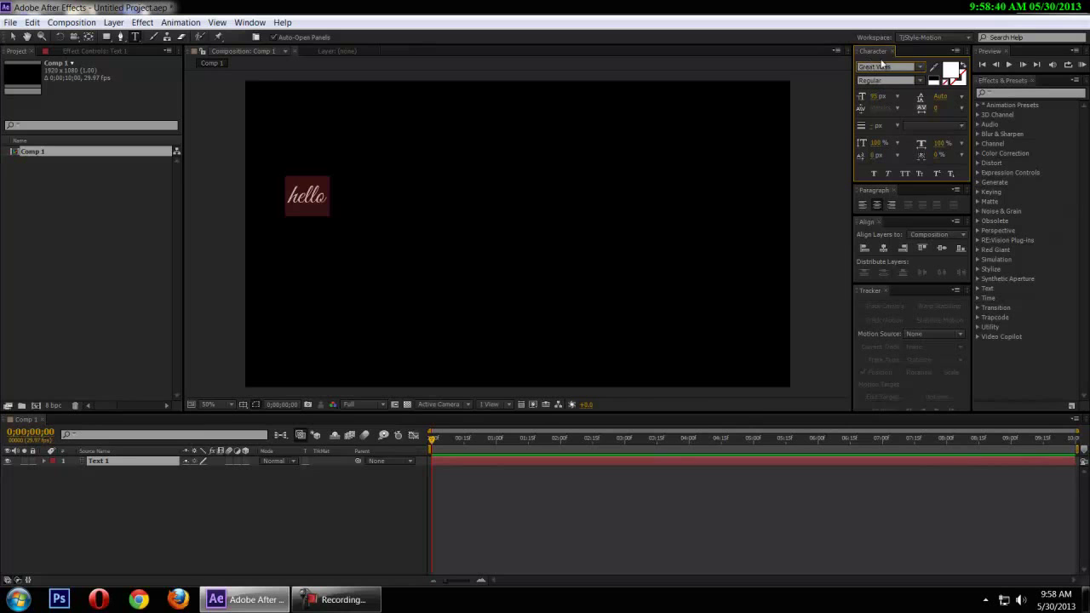
scroll(903, 72, "down", 6)
type("b")
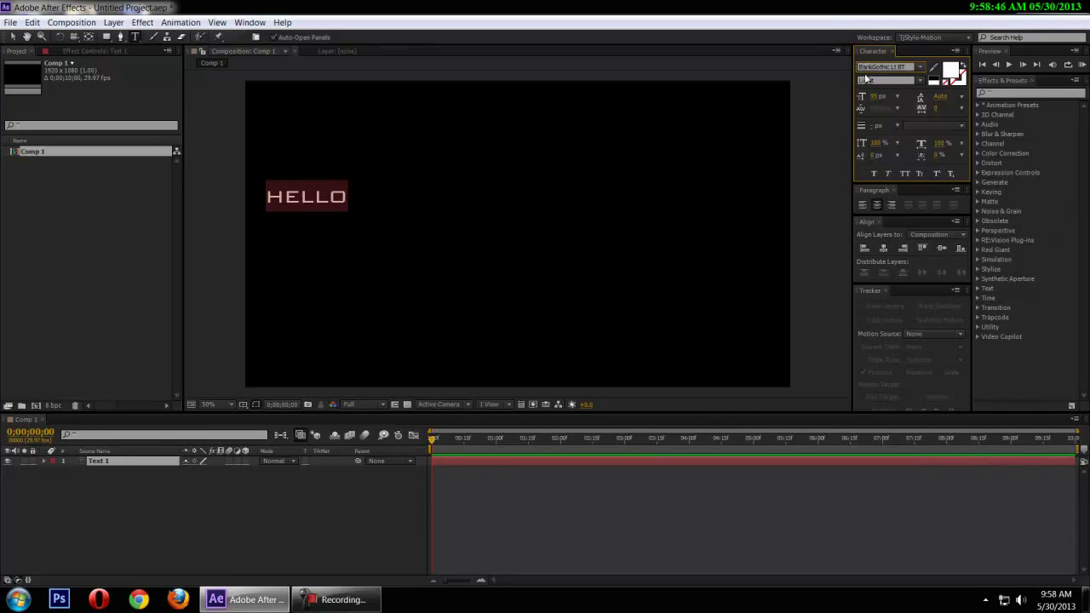
- Scale the HELLO text up across most of the composition's width, with its font size set to 72 px, and position it near the centre
left_click(14, 36)
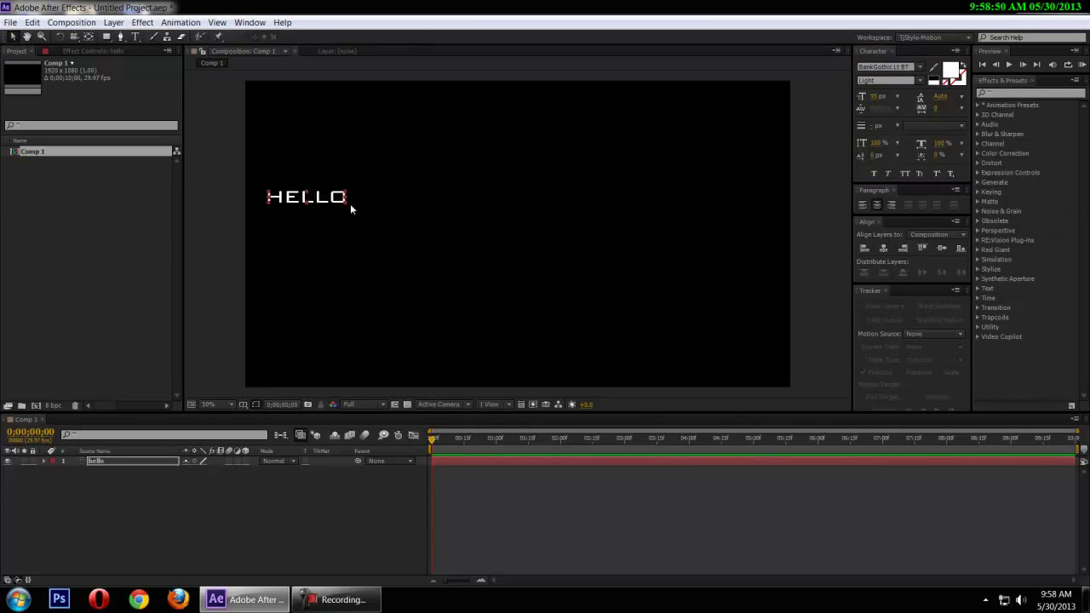
left_click_drag(344, 202, 744, 324)
left_click(897, 97)
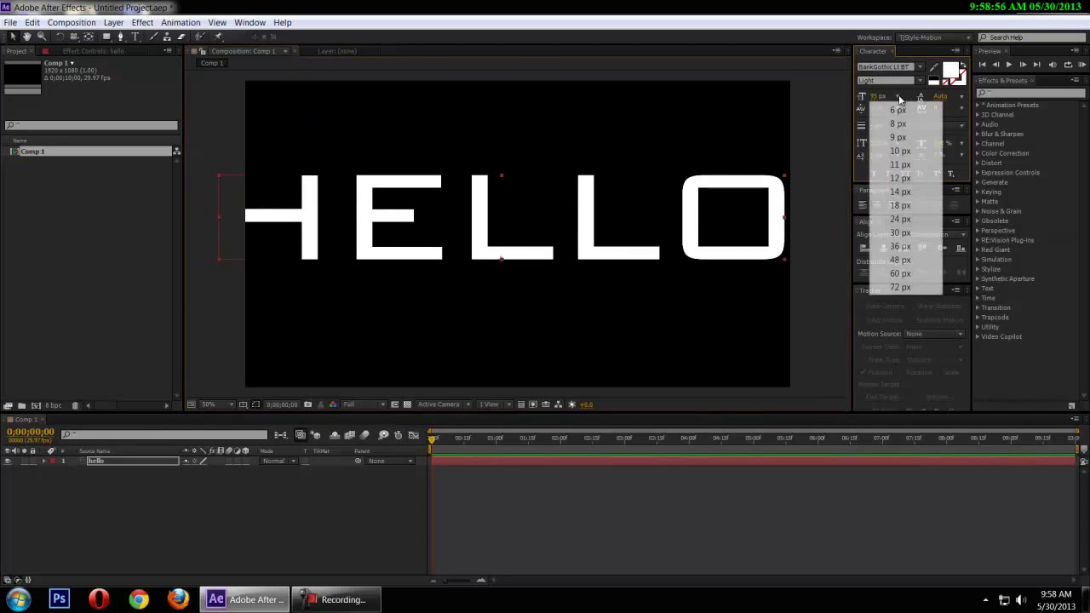
left_click(894, 288)
left_click_drag(591, 238, 593, 241)
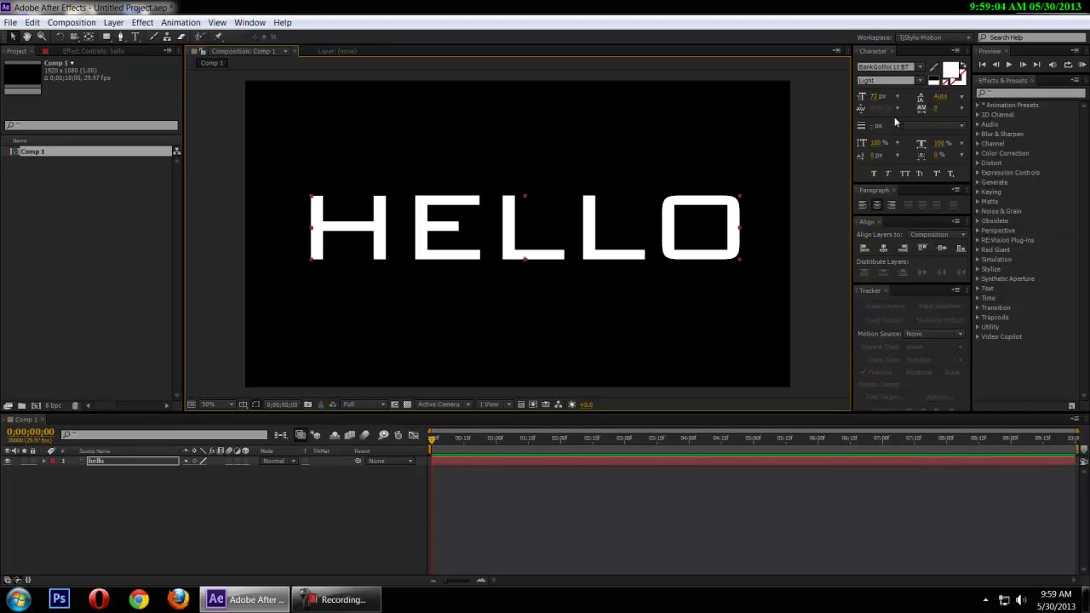
- Try grey and blue fill colours on the HELLO text and return the fill to white (FFFFFF)
scroll(366, 220, "up", 2)
scroll(397, 218, "down", 2)
left_click(953, 68)
mouse_move(204, 375)
left_mouse_down()
mouse_move(210, 329)
mouse_move(30, 481)
left_mouse_up()
mouse_move(83, 344)
left_mouse_down()
mouse_move(83, 385)
mouse_move(76, 379)
left_mouse_up()
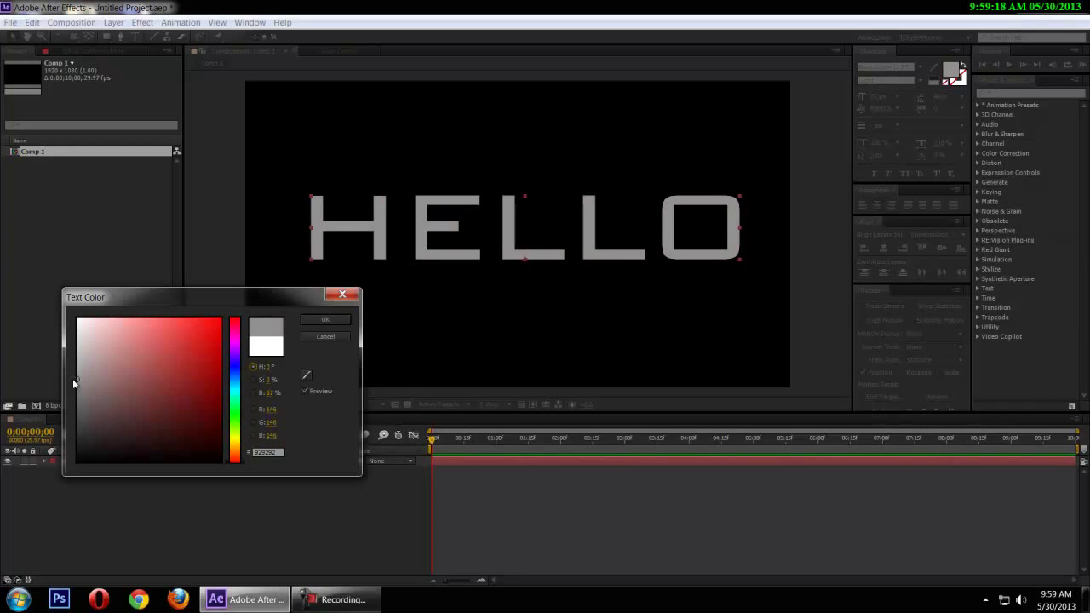
left_click(234, 378)
left_click(126, 344)
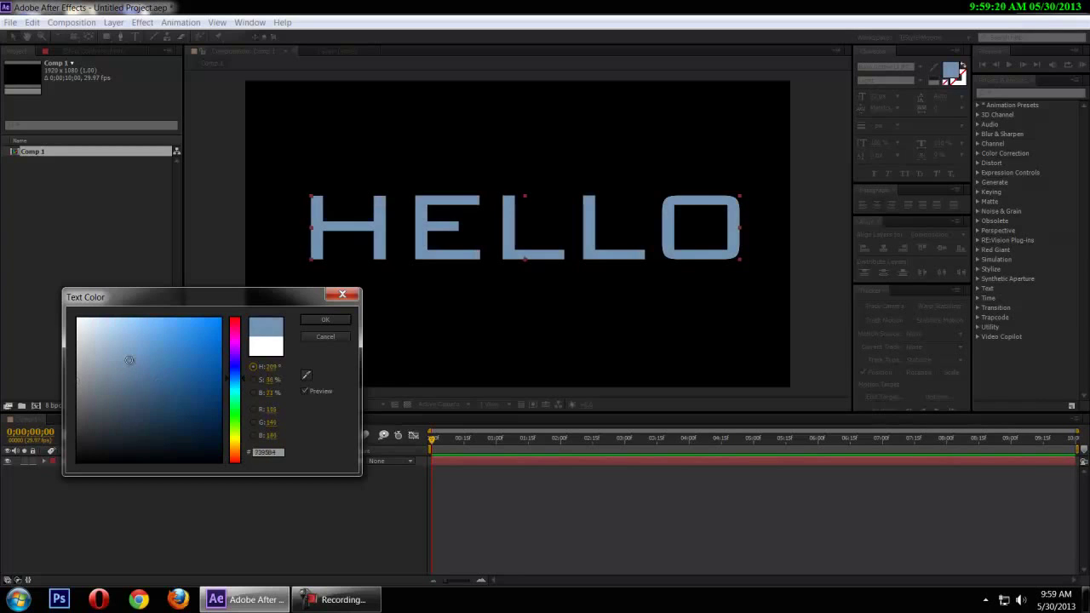
left_click_drag(125, 345, 77, 319)
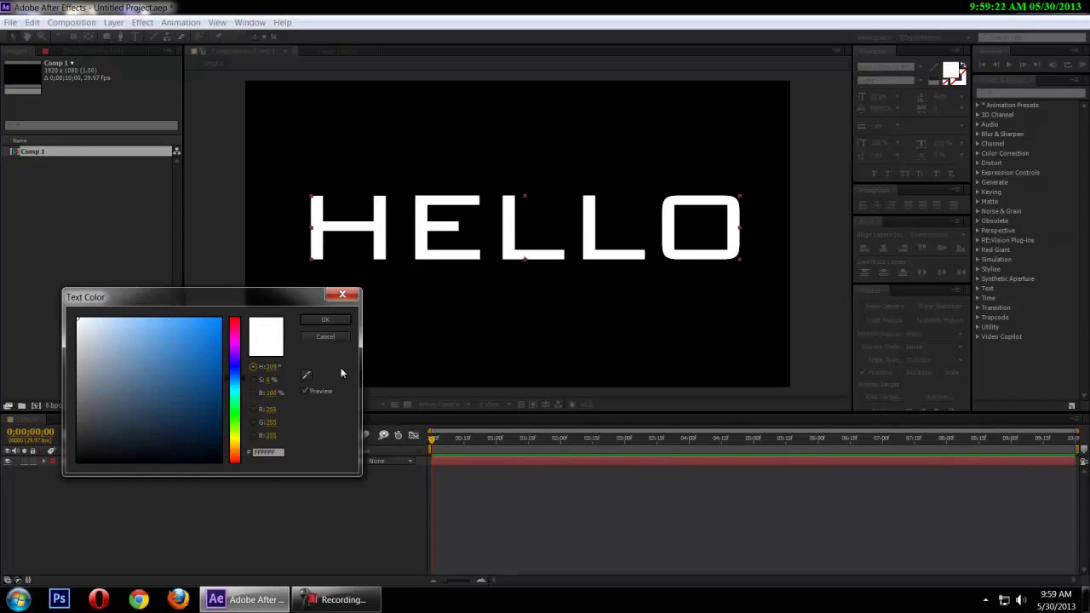
left_click(328, 320)
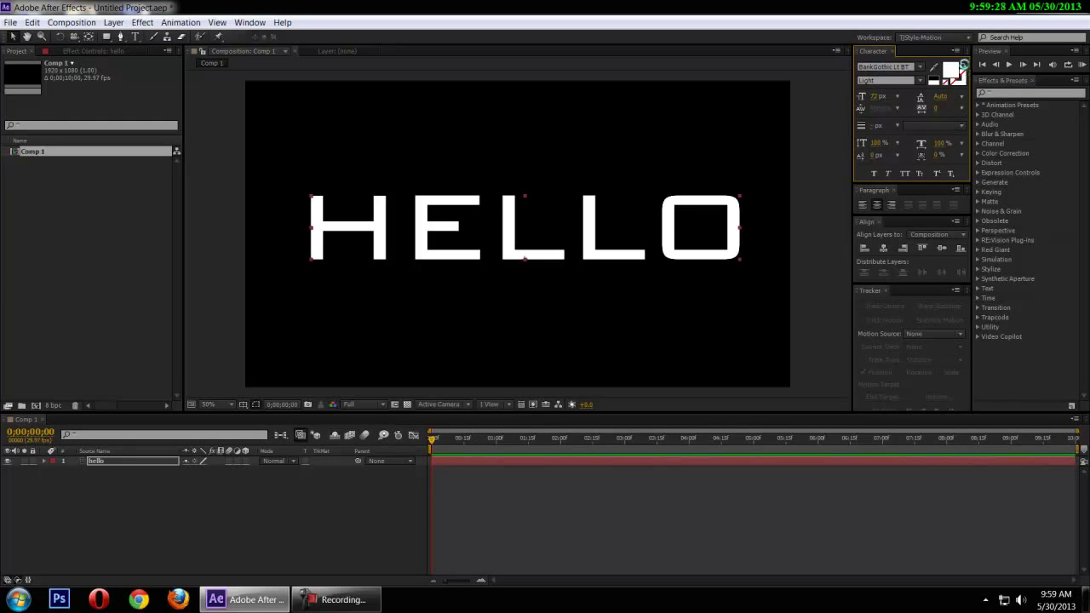
- Swap the HELLO text's fill and stroke colours and swap them back
left_click(963, 64)
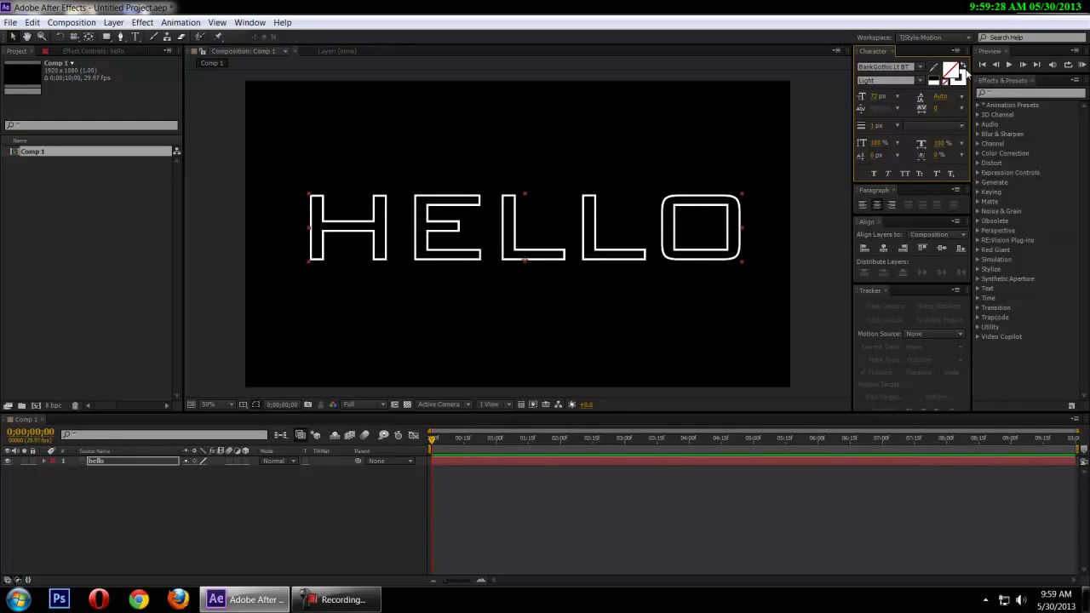
left_click(962, 66)
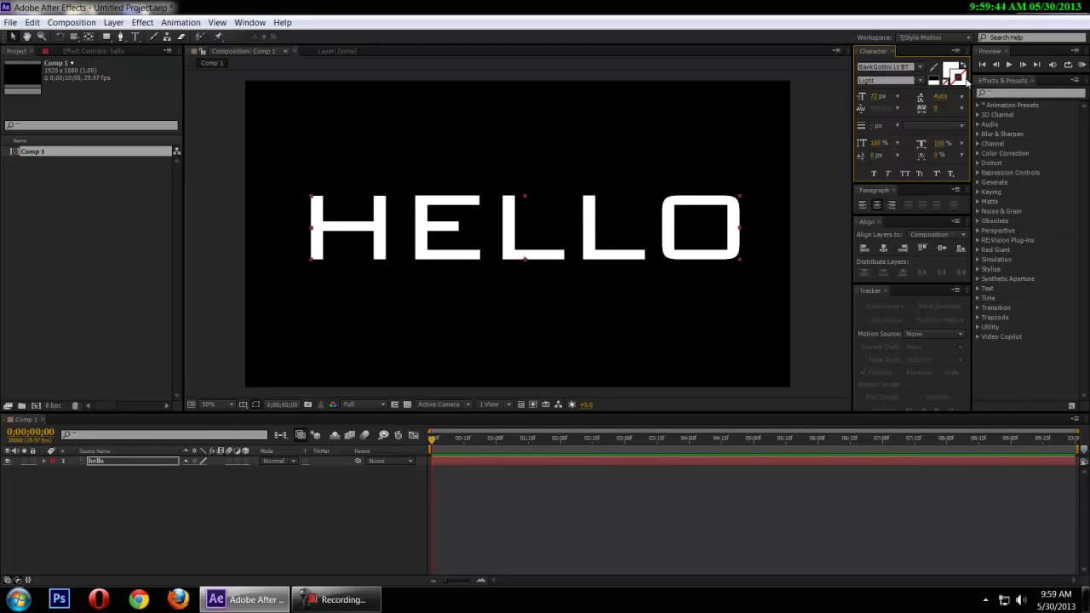
- Try red and white stroke colours on the filled HELLO text and remove the stroke
left_click(964, 79)
left_click(199, 340)
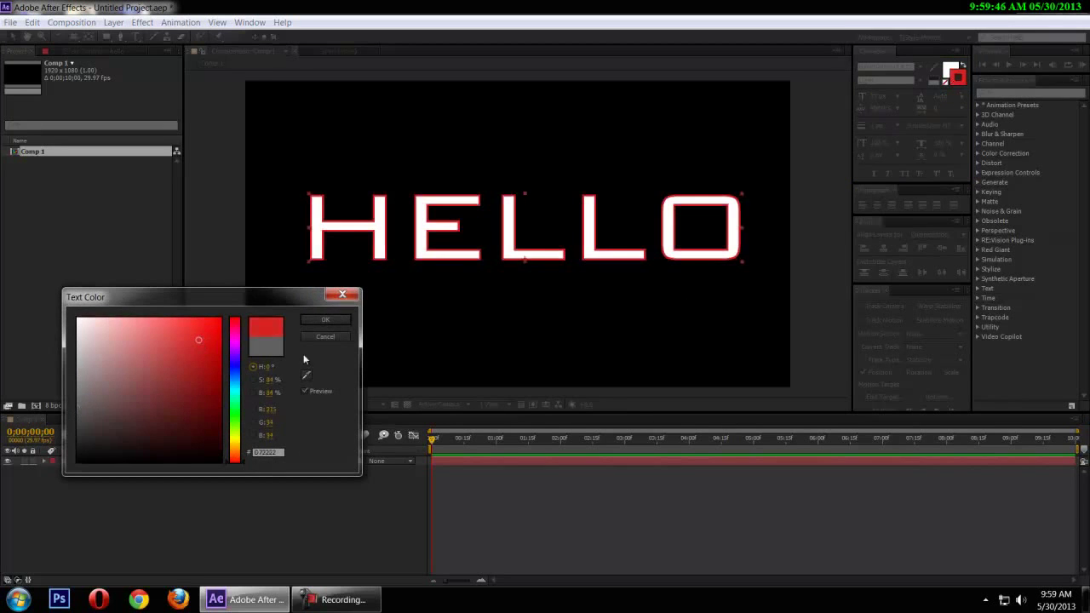
left_click_drag(194, 340, 13, 292)
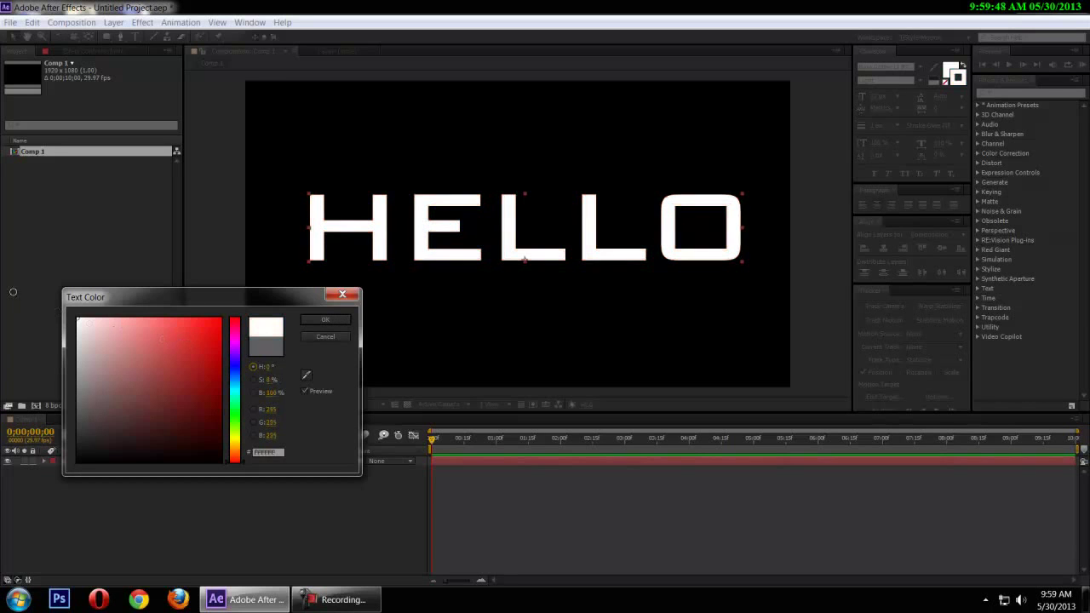
mouse_move(204, 341)
left_mouse_down()
mouse_move(88, 494)
mouse_move(75, 402)
mouse_move(95, 393)
left_mouse_up()
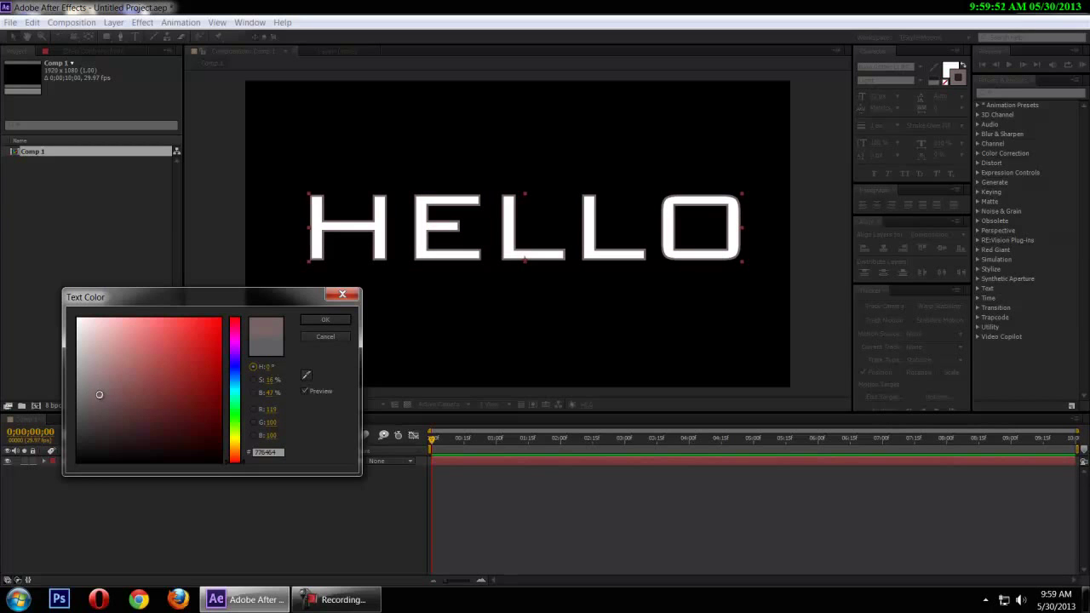
left_click(78, 319)
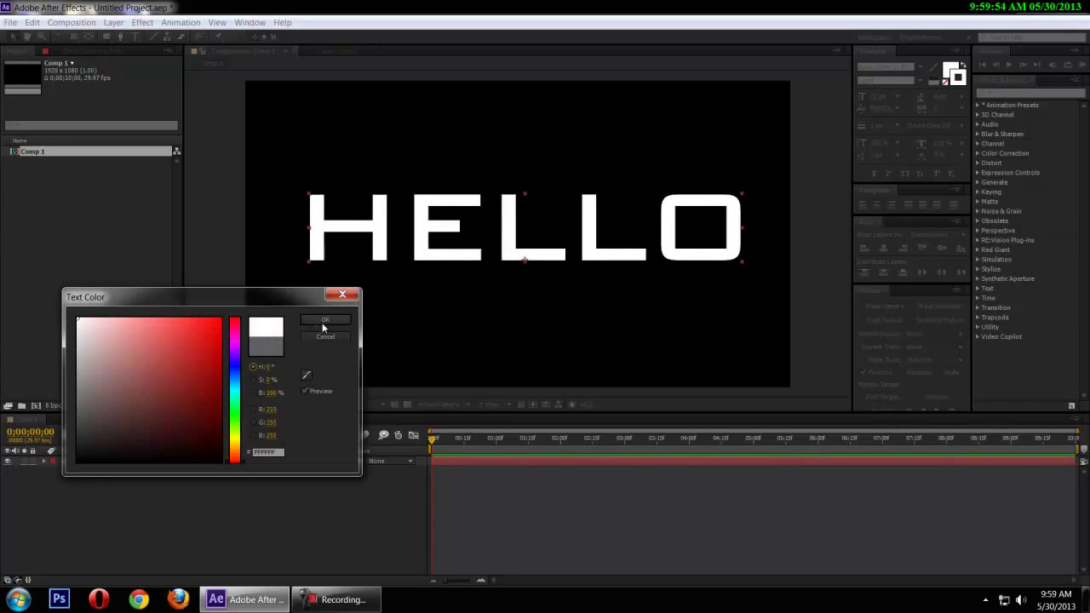
left_click(324, 322)
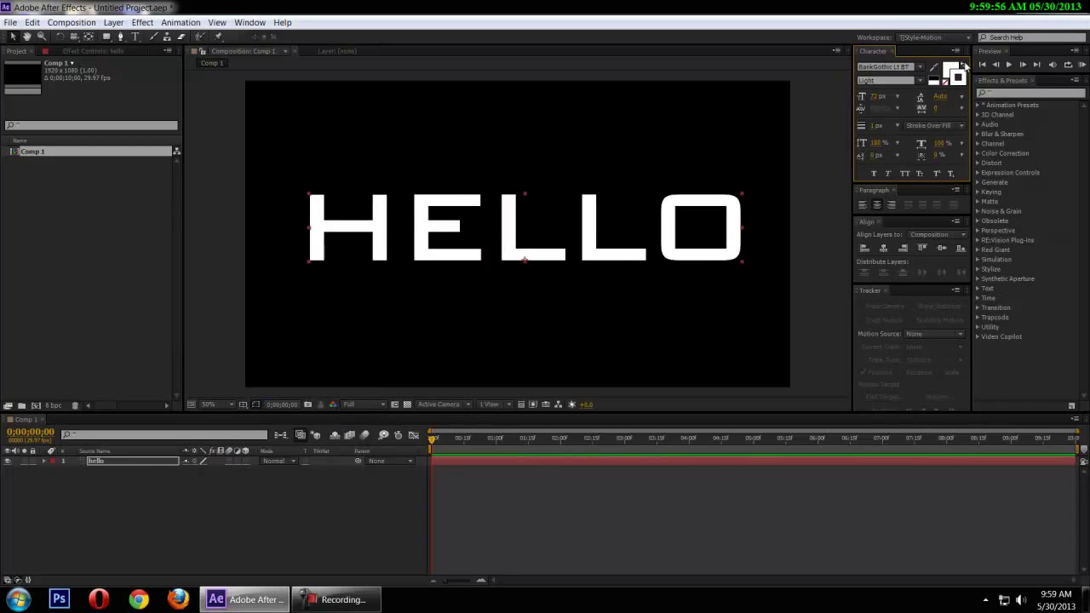
left_click(963, 73)
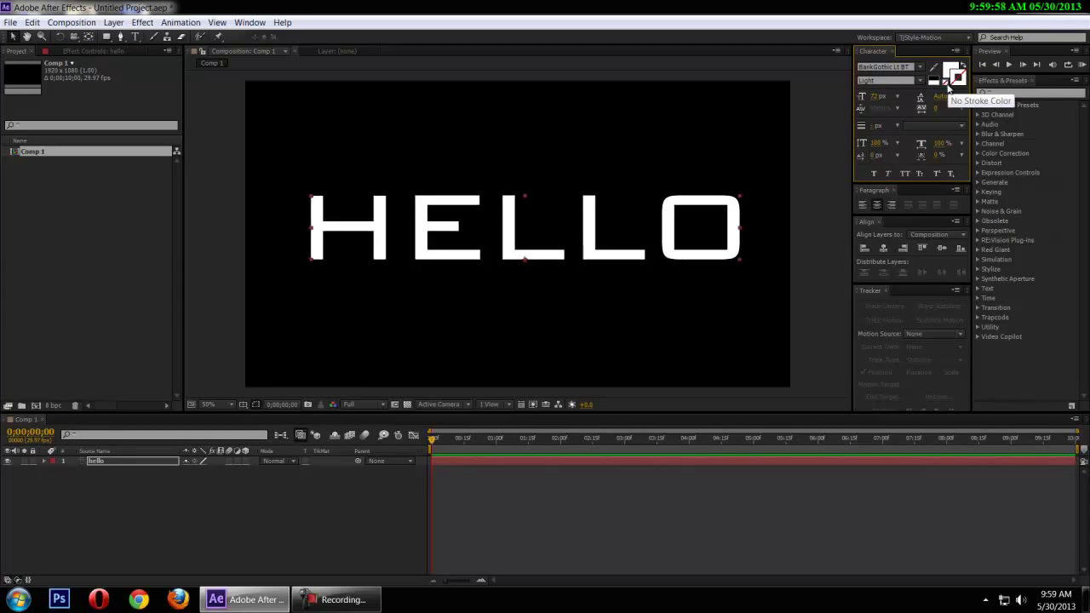
- Turn the HELLO text into an outline by swapping its fill and stroke, leaving no fill and a white stroke
left_click(962, 72)
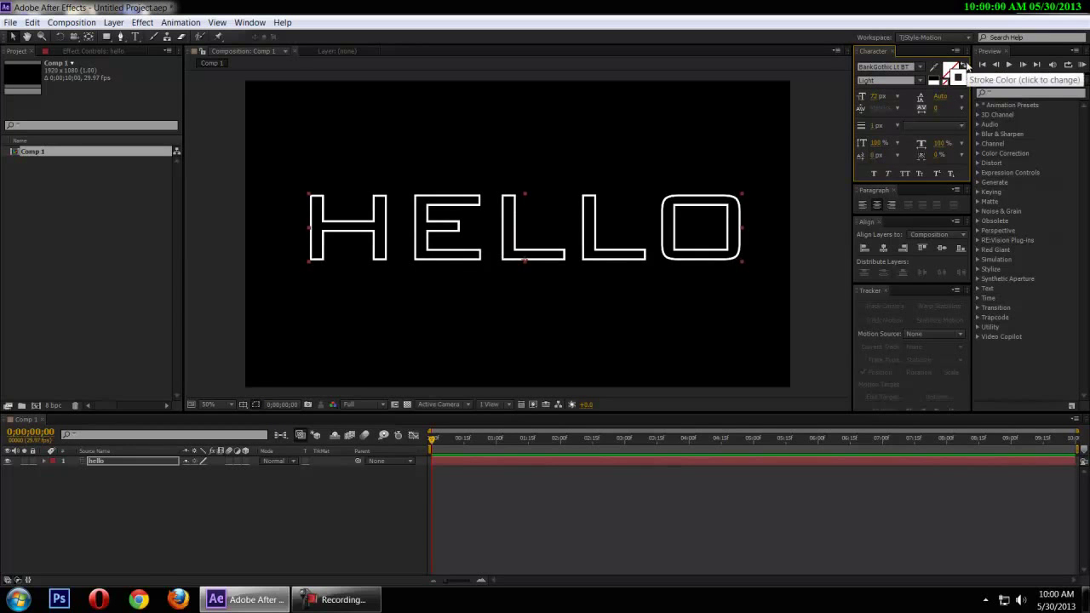
left_click(797, 201)
left_click(579, 239)
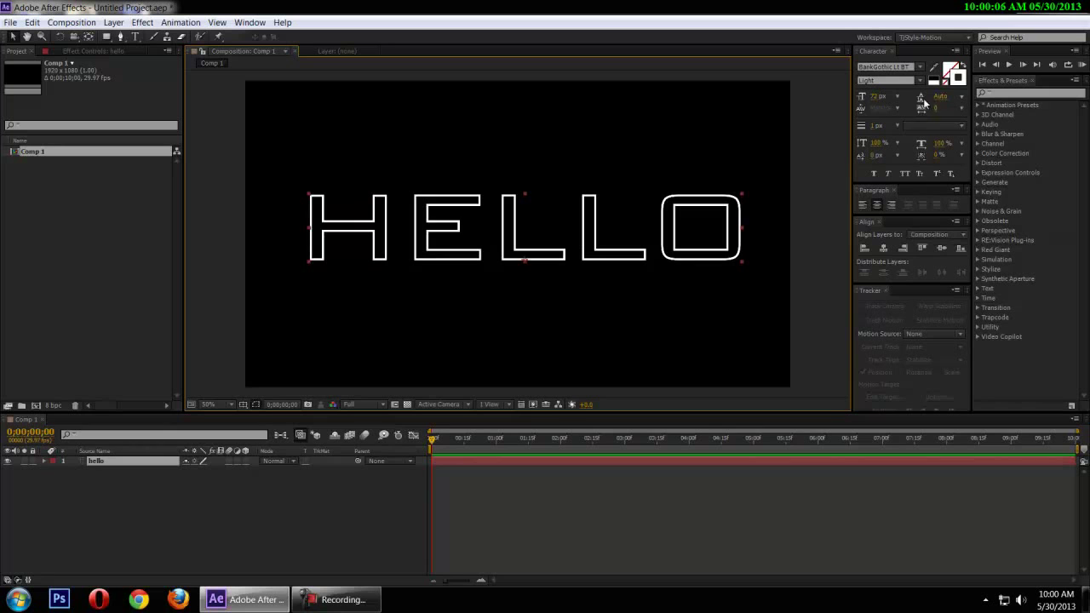
left_click(961, 96)
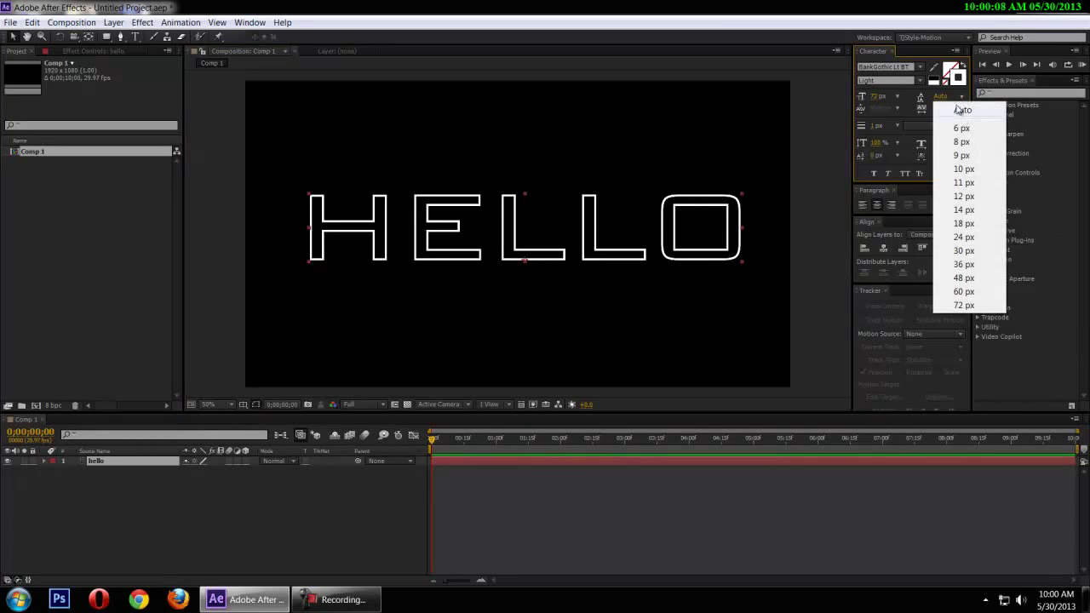
left_click(683, 4)
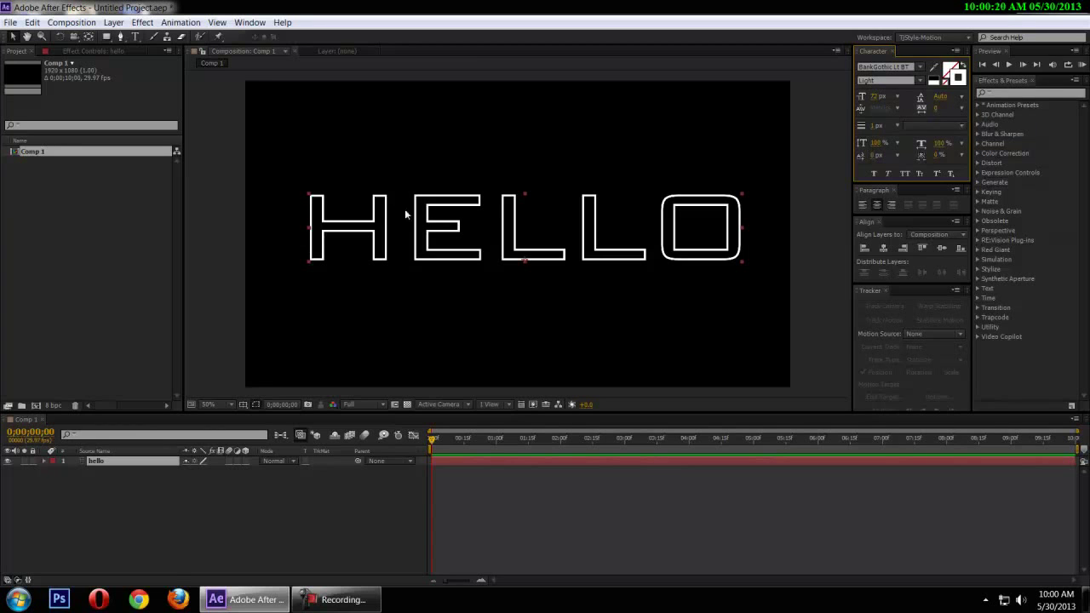
- Try optical kerning on the HELLO text and return the kerning to 0
left_click(896, 108)
left_click(904, 138)
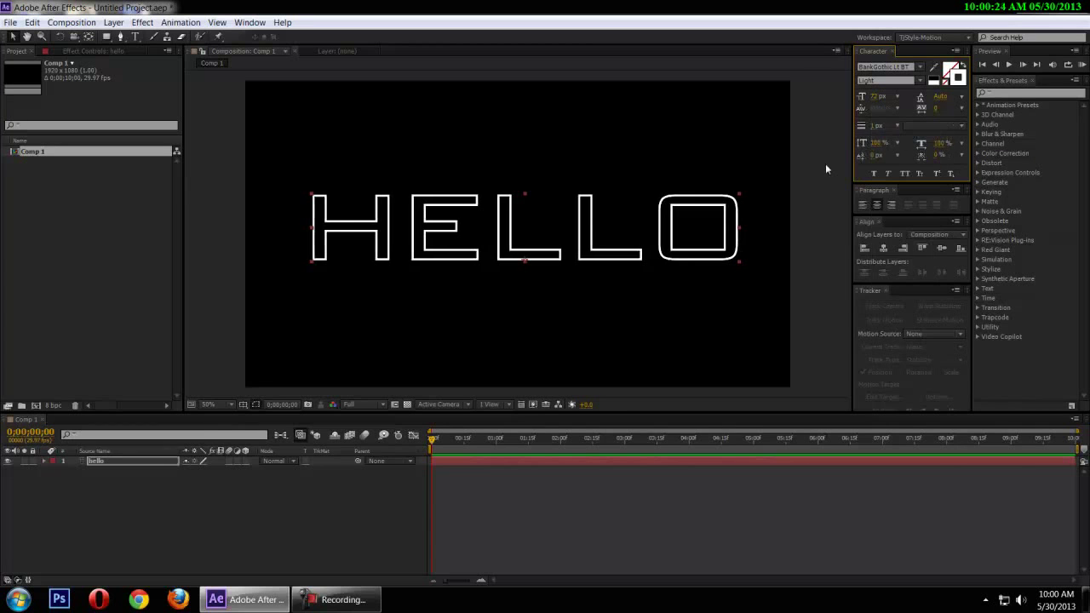
left_click(896, 108)
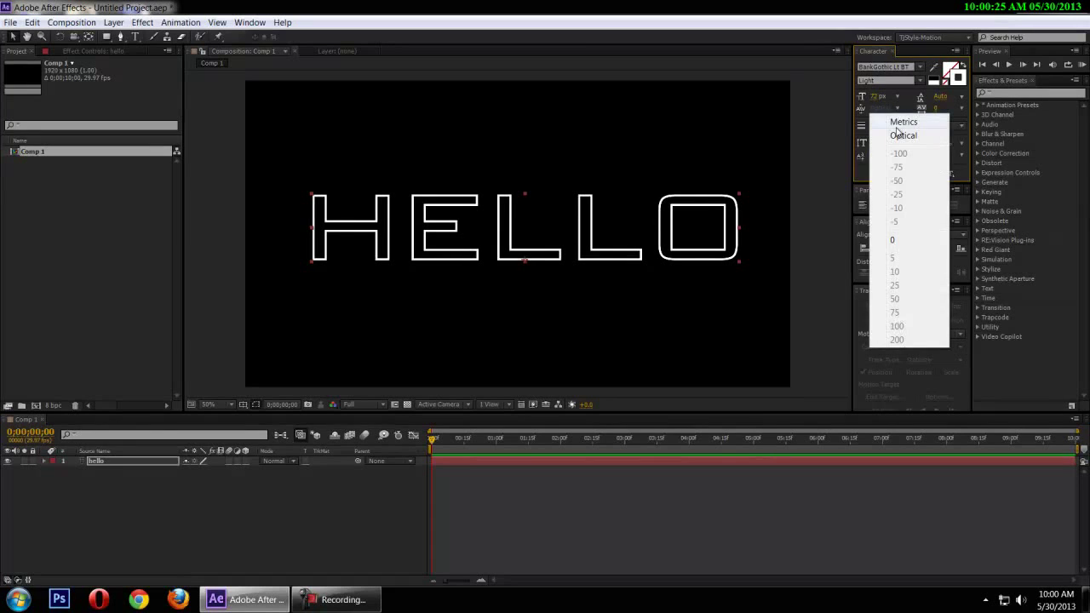
left_click(905, 245)
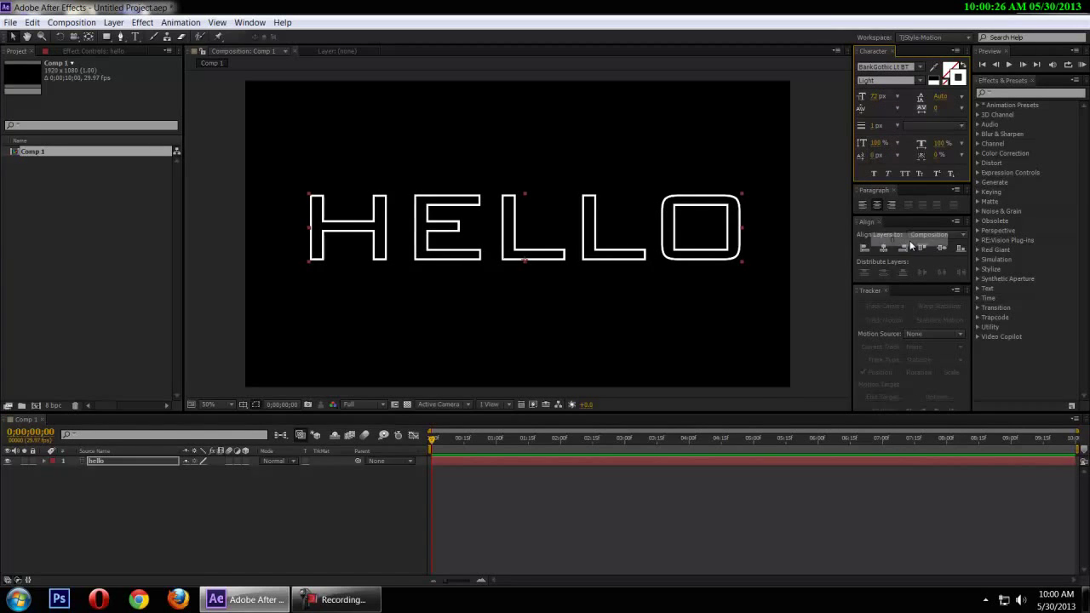
left_click(895, 108)
left_click(540, 6)
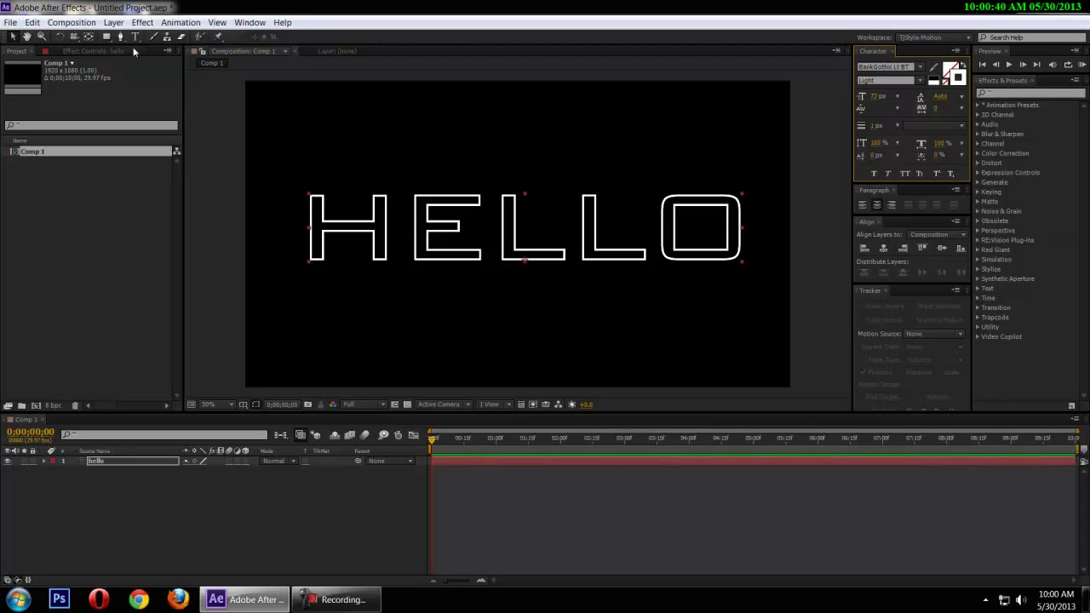
- Replace the HELLO text with "welcome" using the Type tool
left_click(211, 121)
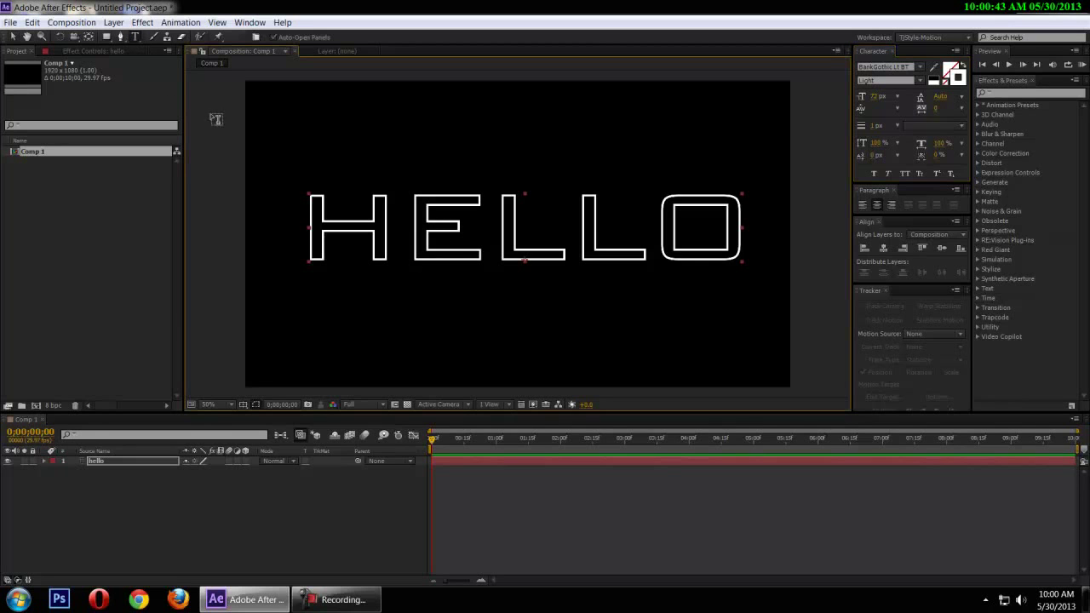
left_click(135, 38)
left_click(439, 244)
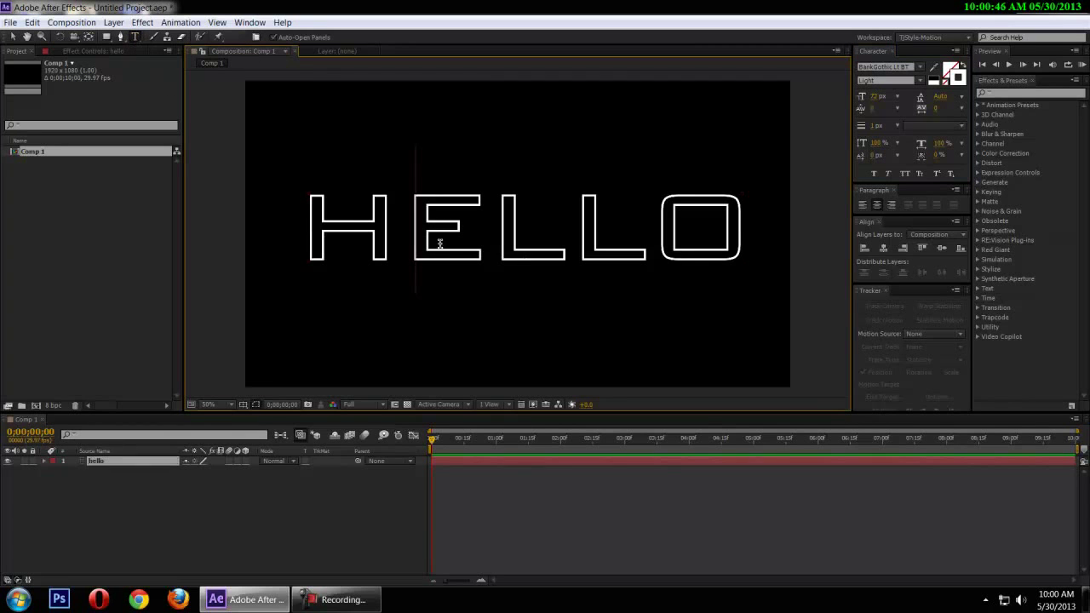
left_click_drag(324, 207, 743, 246)
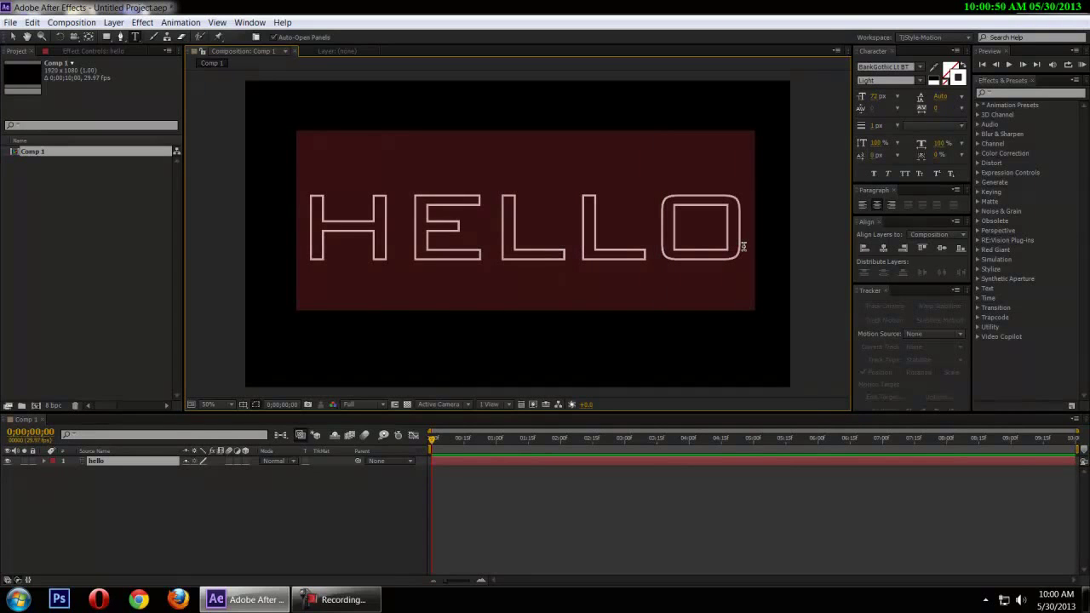
type("welcome")
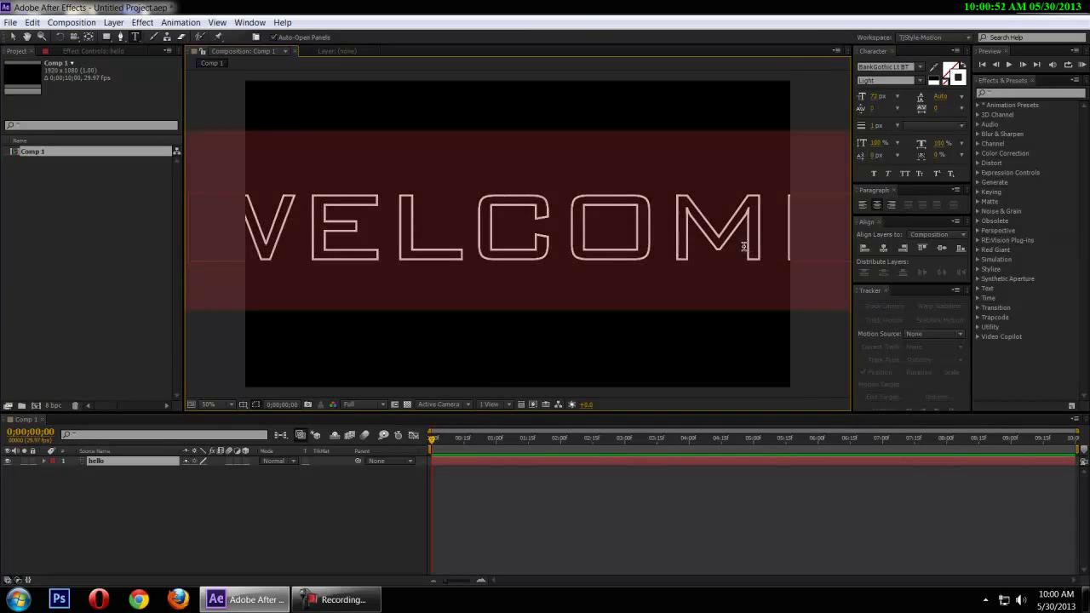
- Reduce the WELCOME text's font size, first to 60 px and finally to 48 px
left_click(878, 96)
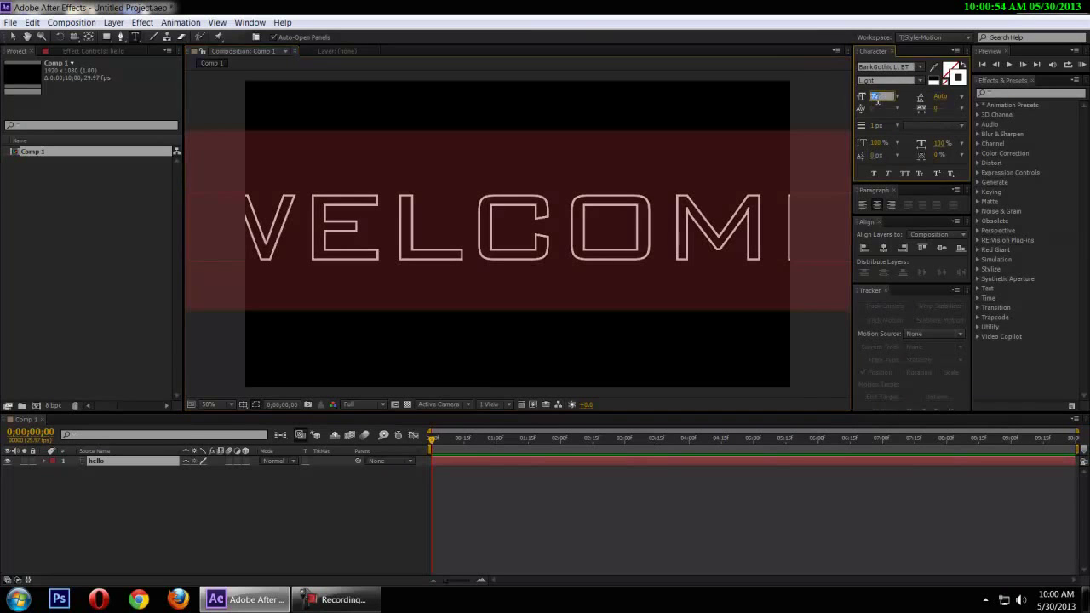
type("60")
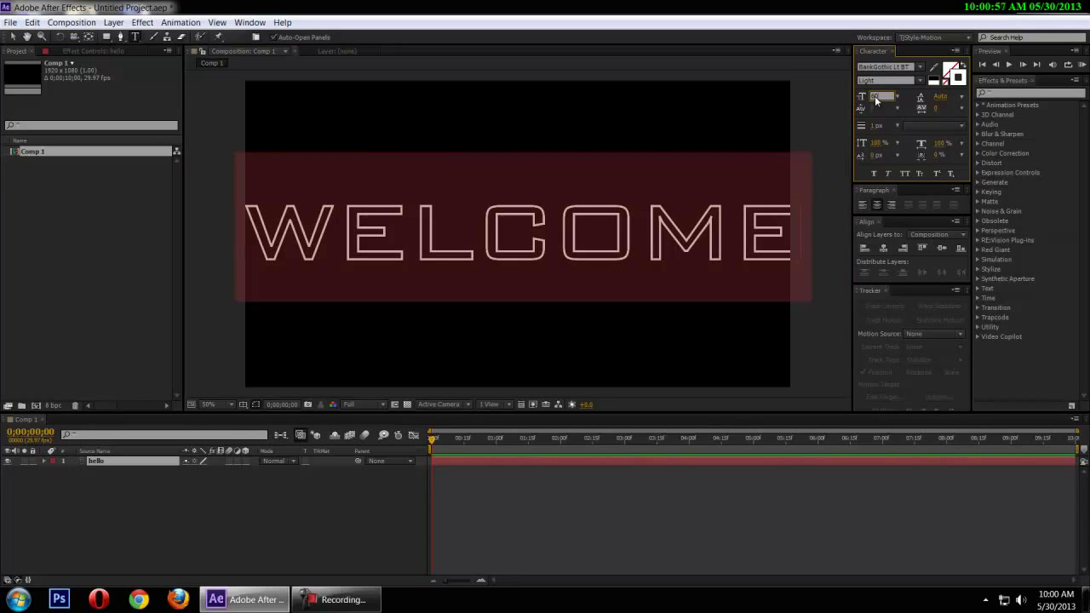
key("Return")
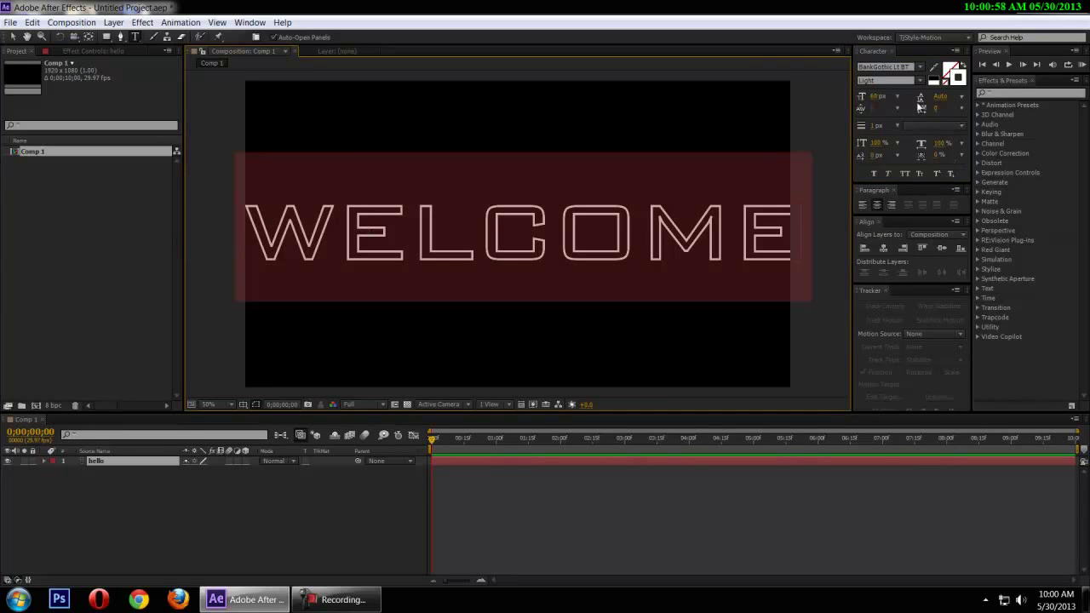
left_click(896, 97)
left_click(905, 267)
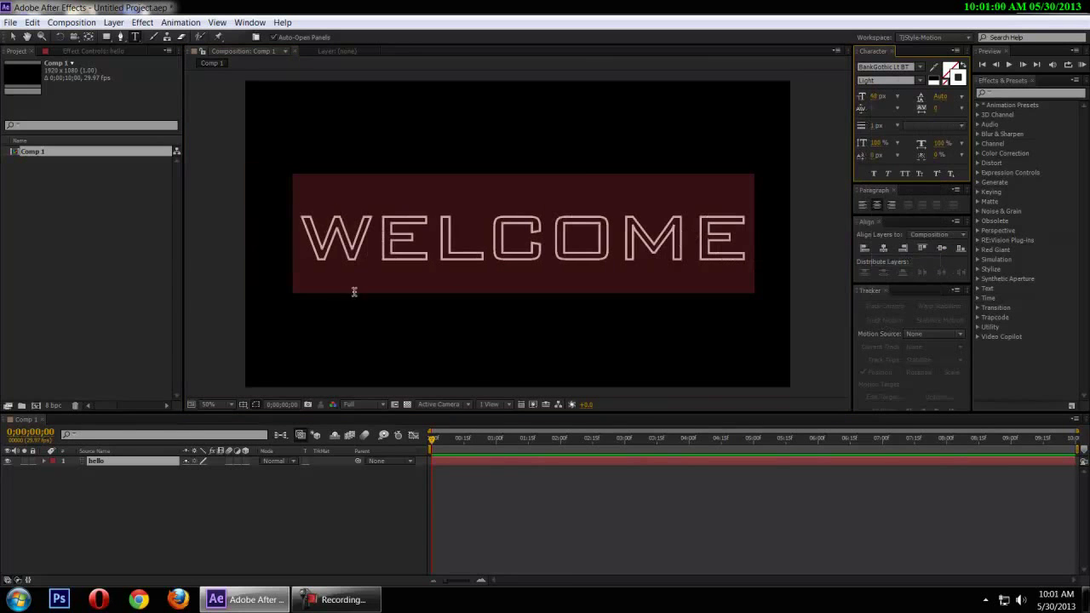
- Move the WELCOME text slightly upward near the middle of the composition
left_click(12, 37)
mouse_move(535, 257)
left_mouse_down()
mouse_move(525, 252)
mouse_move(537, 252)
left_mouse_up()
scroll(537, 252, "up", 2)
scroll(540, 247, "down", 2)
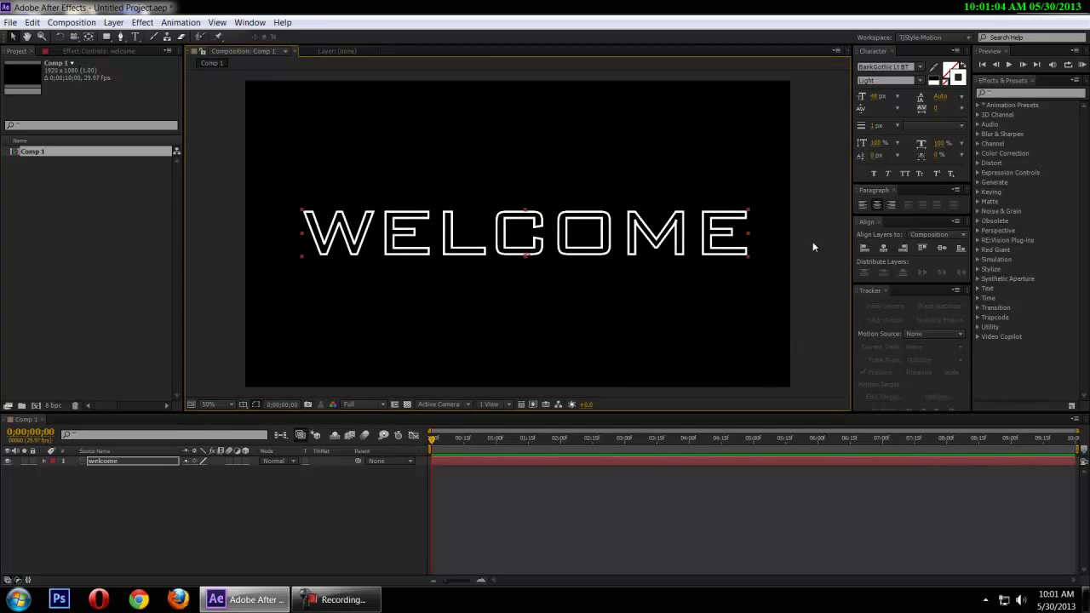
- Deselect the welcome text layer and hide it in the composition
left_click(287, 468)
left_click(493, 230)
left_click(130, 502)
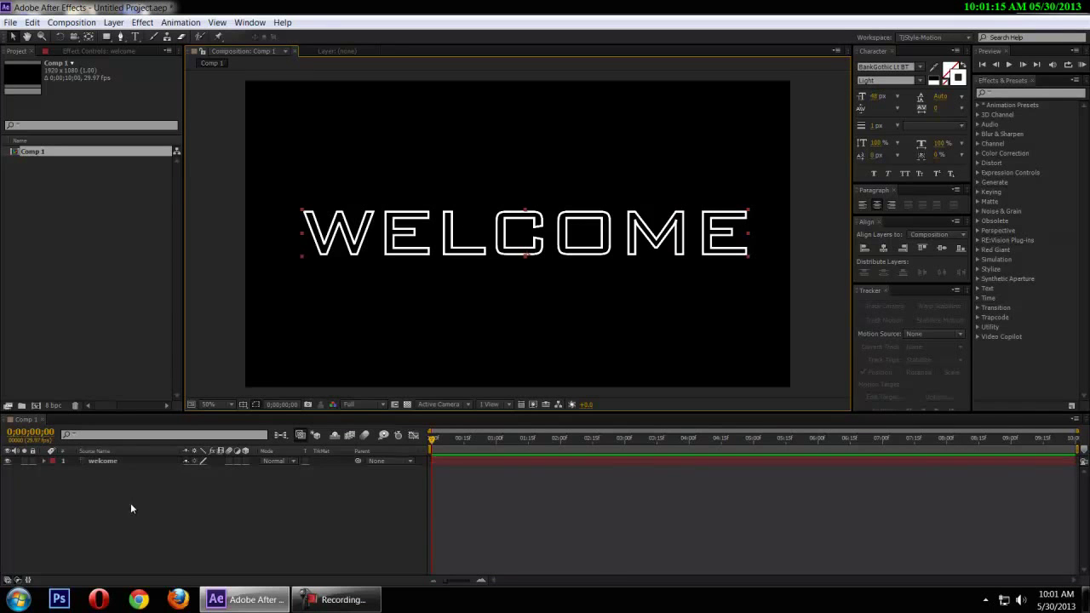
left_click(8, 462)
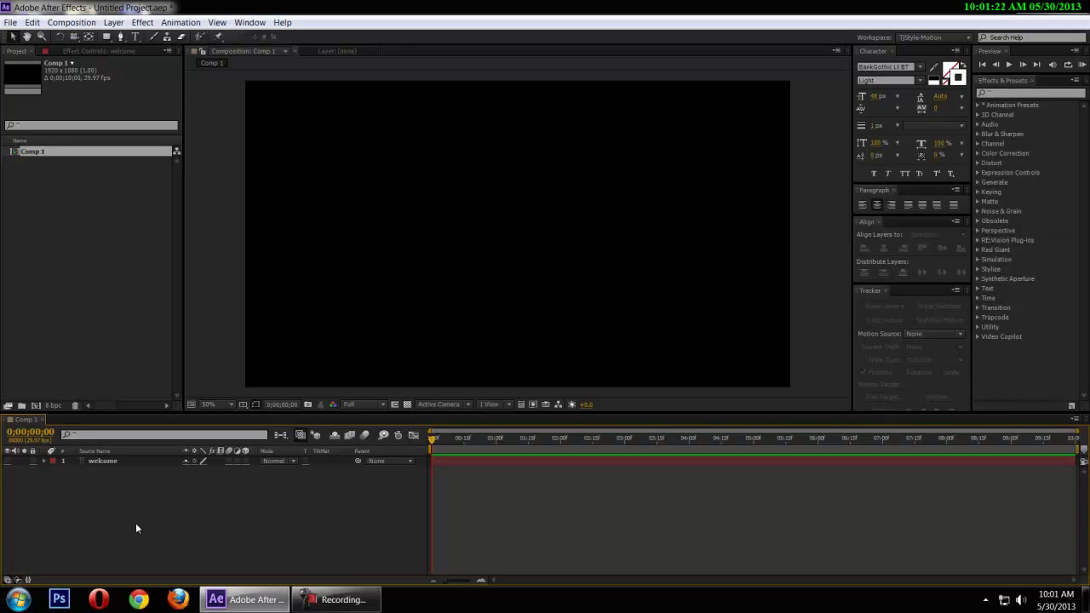
- Create a new text layer in Comp 1 reading TJSTYLE
right_click(159, 514)
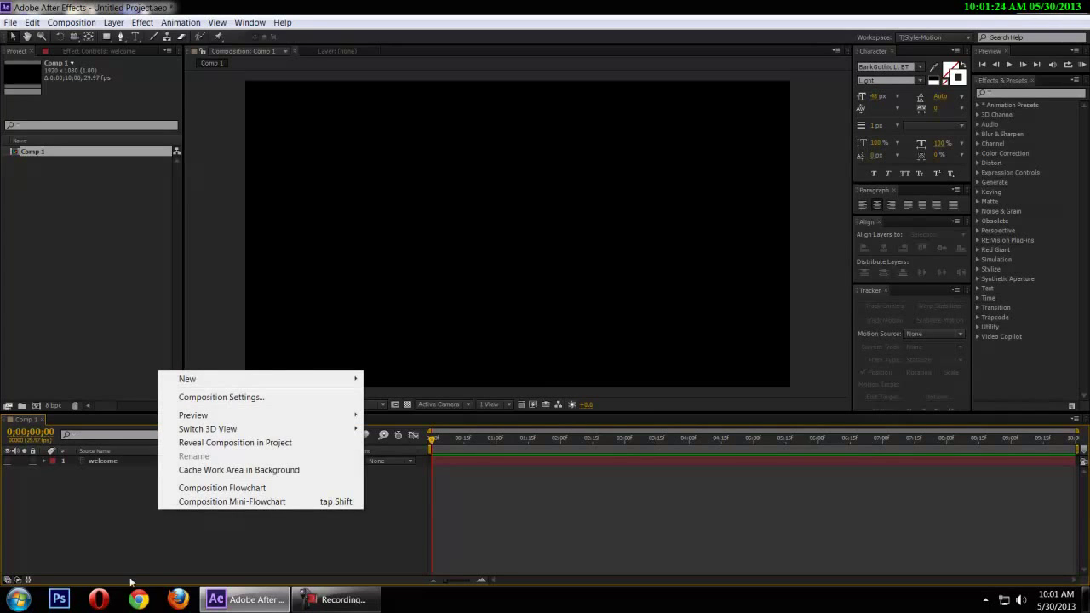
mouse_move(247, 387)
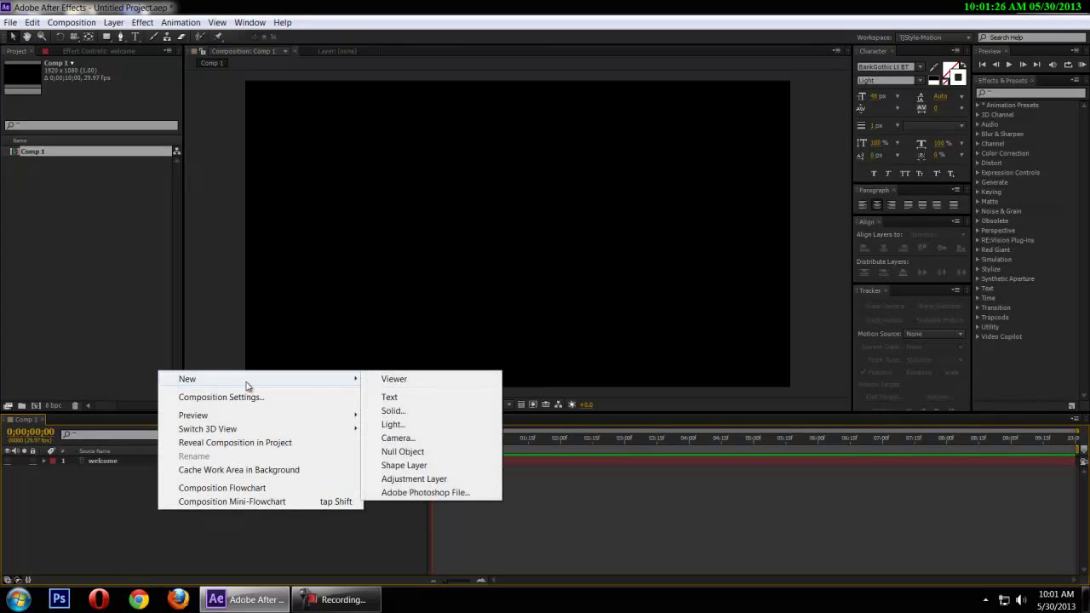
left_click(388, 399)
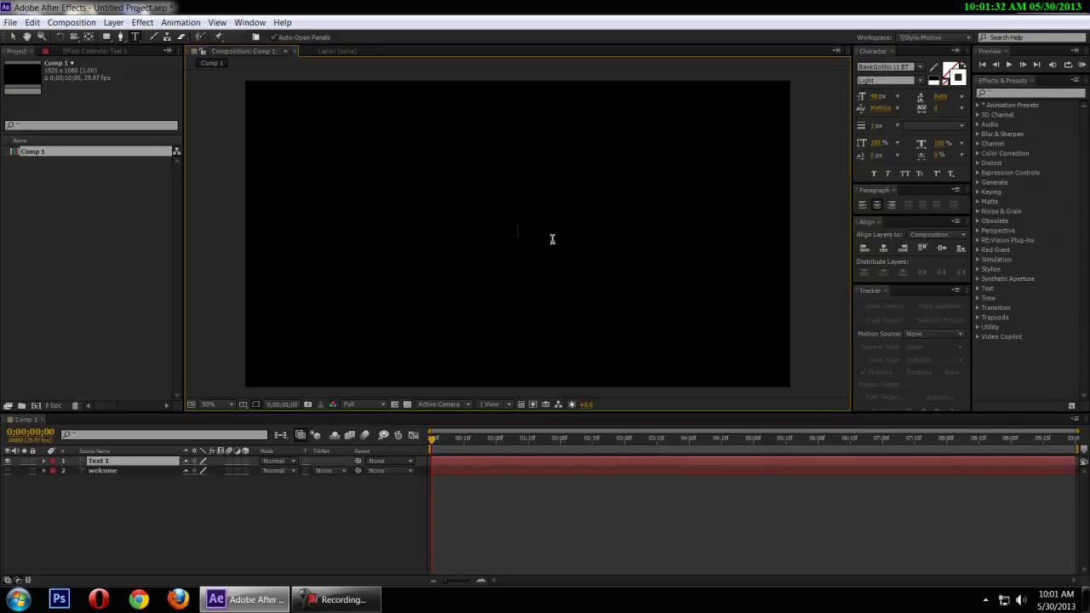
type("TJSTYLE")
- Set the font size of the whole TJSTYLE text to 72 px
key("ctrl+a")
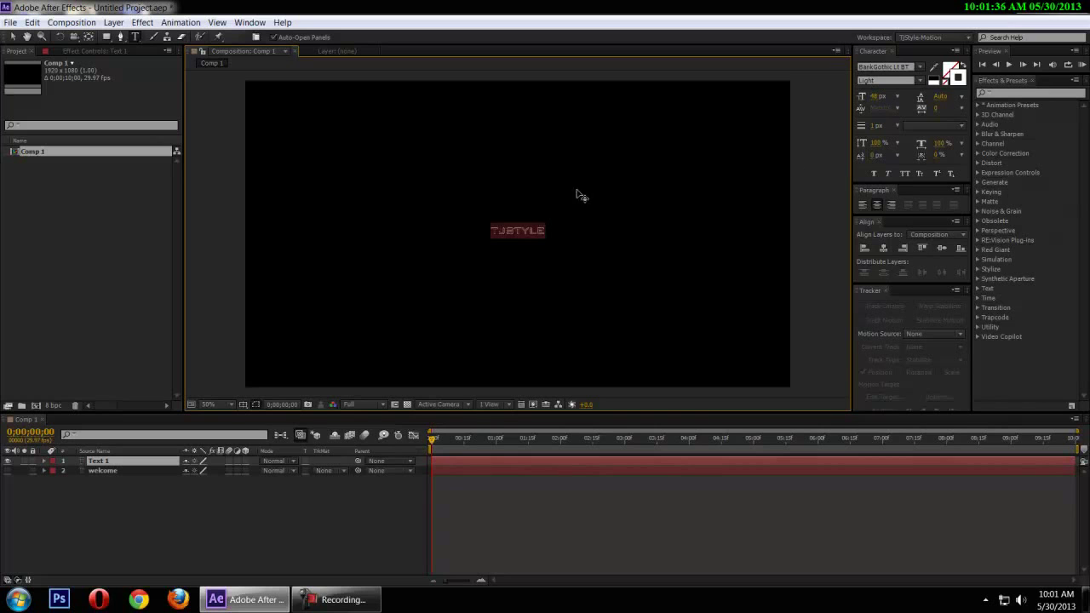
left_click(898, 99)
left_click(921, 287)
left_click(13, 37)
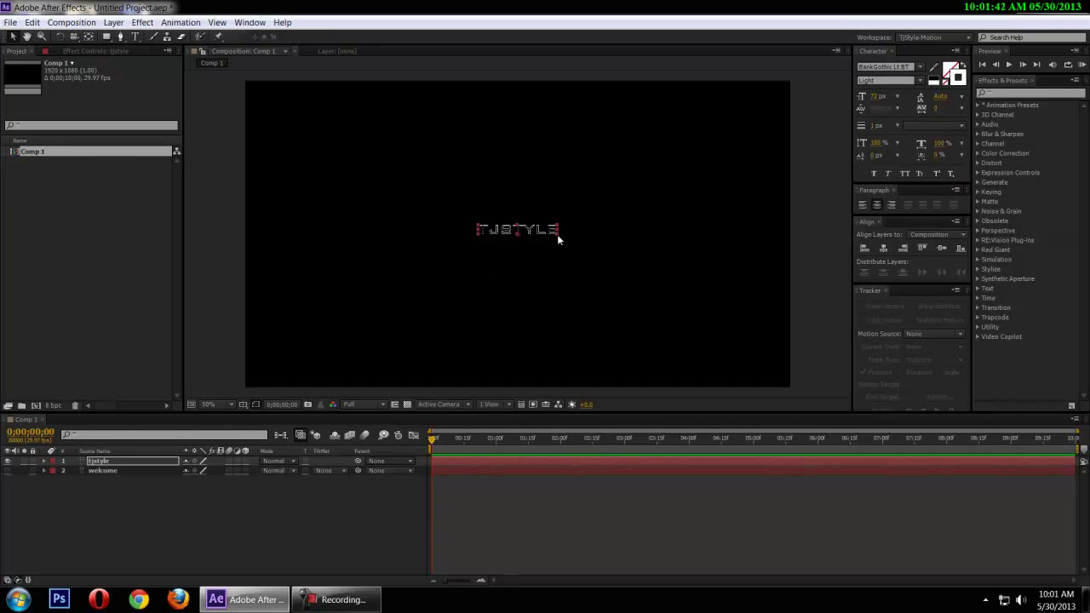
- Enlarge the TJSTYLE text to about three quarters of the composition's width and nudge it to the right
left_click_drag(557, 236, 726, 327)
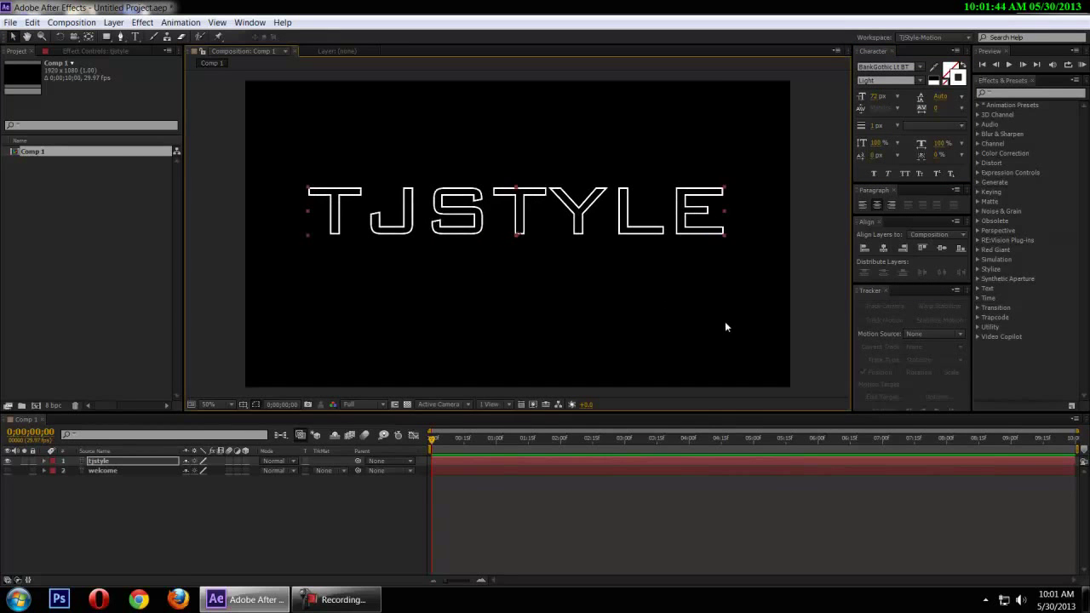
key("shift+Right")
key("shift+Right")
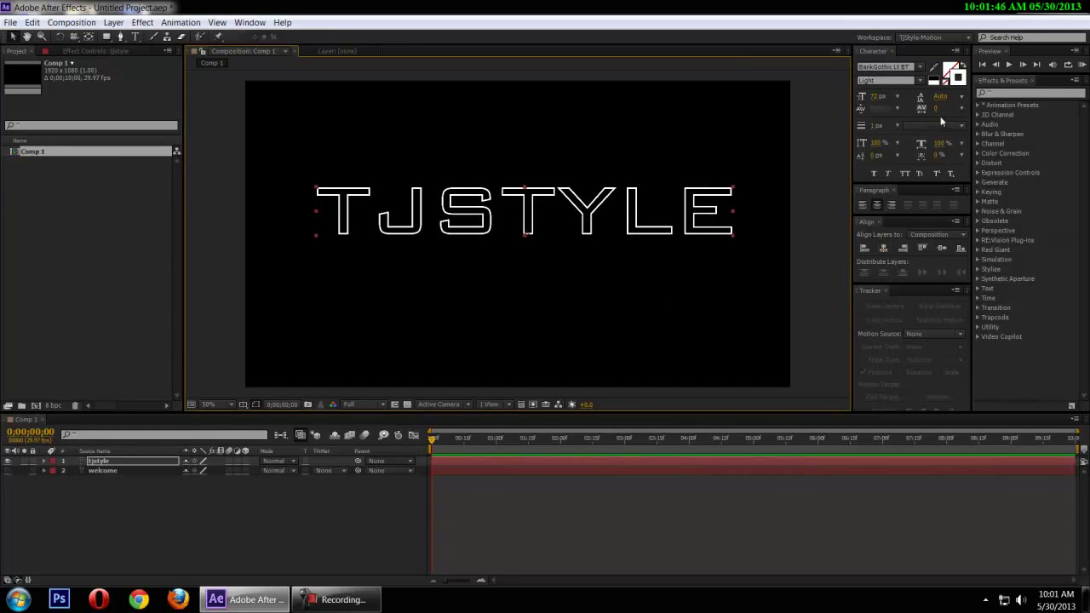
- Set the TJSTYLE text's tracking to -31, and try a 5 px stroke width before returning it to 1 px
left_click_drag(933, 106, 910, 107)
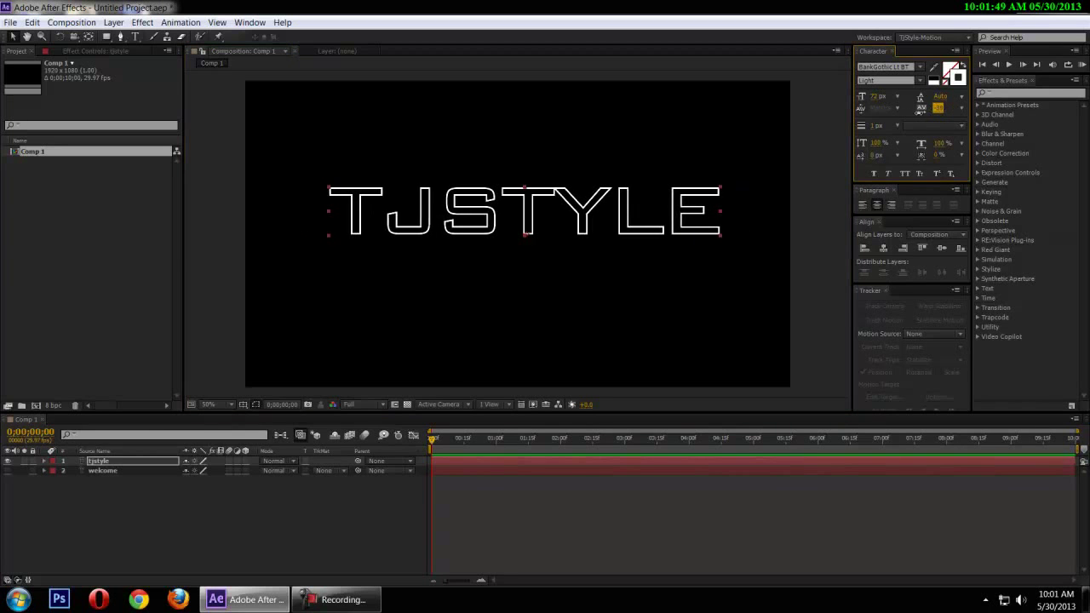
left_click(896, 126)
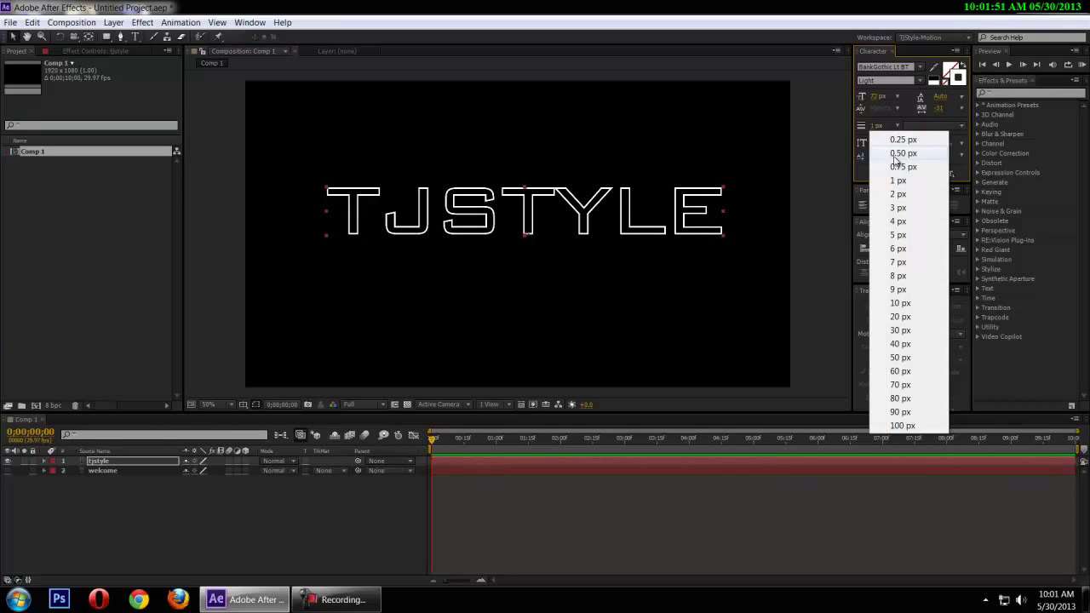
left_click(887, 237)
left_click(894, 126)
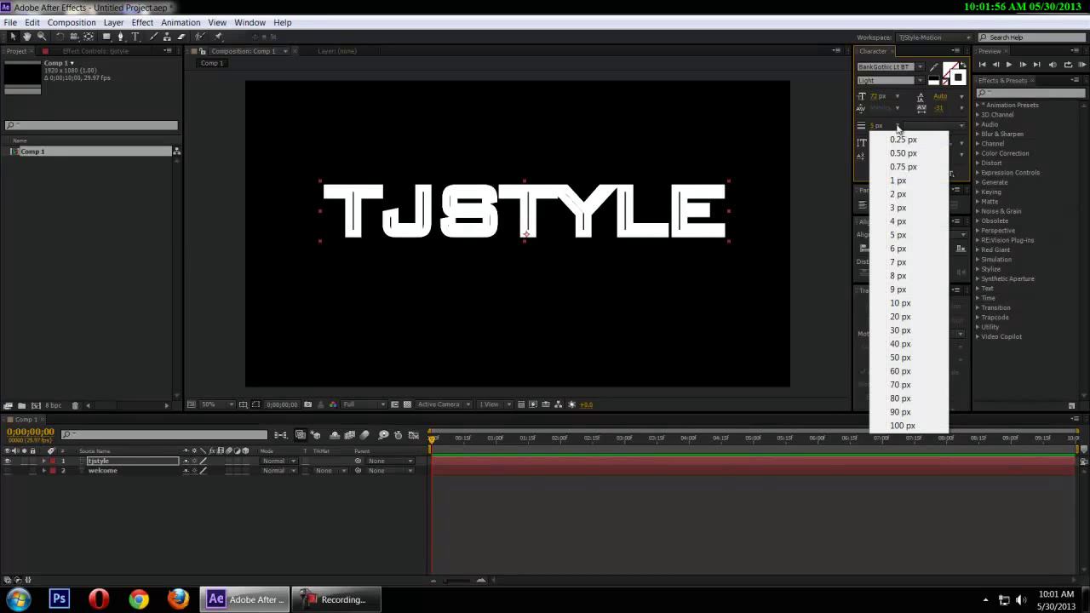
left_click(909, 181)
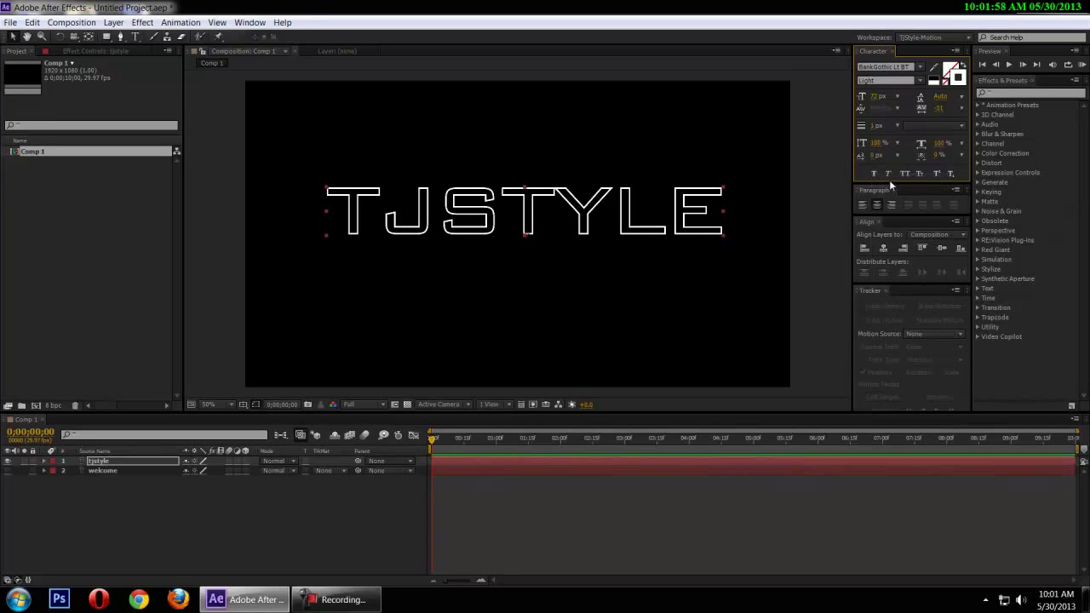
- Set the TJSTYLE text's vertical scale to 99% and move the text up near the composition's upper edge
mouse_move(873, 143)
left_mouse_down()
mouse_move(893, 143)
mouse_move(874, 143)
left_mouse_up()
left_click(808, 225)
left_click(672, 213)
left_click_drag(679, 187, 679, 114)
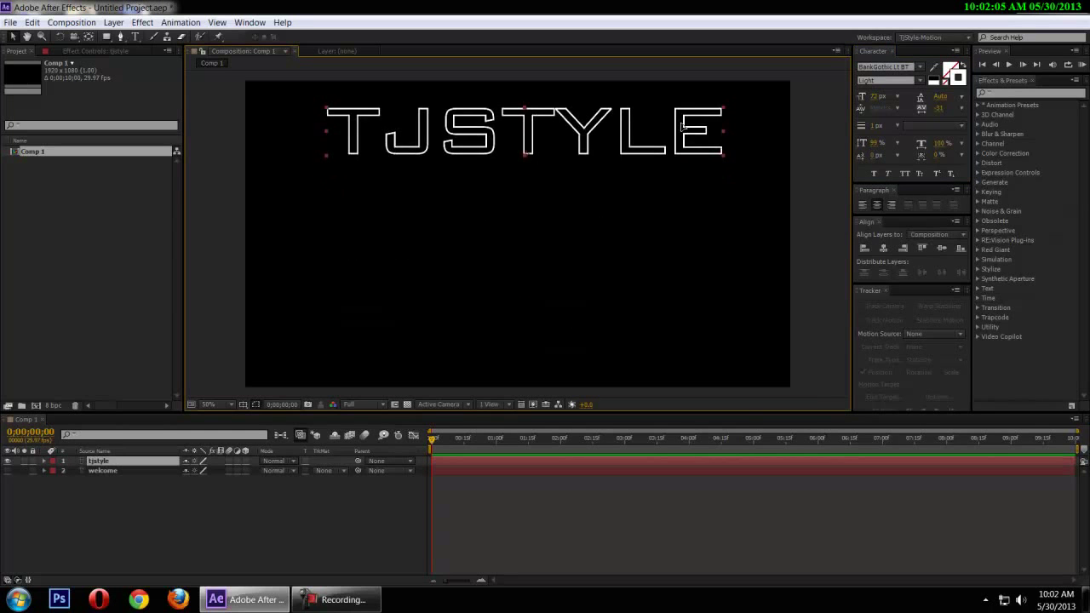
- Show the welcome layer again and move both texts down together so the pair sits around the composition's centre
left_click(7, 471)
left_click(624, 218)
left_click(620, 159, "shift")
left_click_drag(628, 147, 632, 186)
left_click(743, 204)
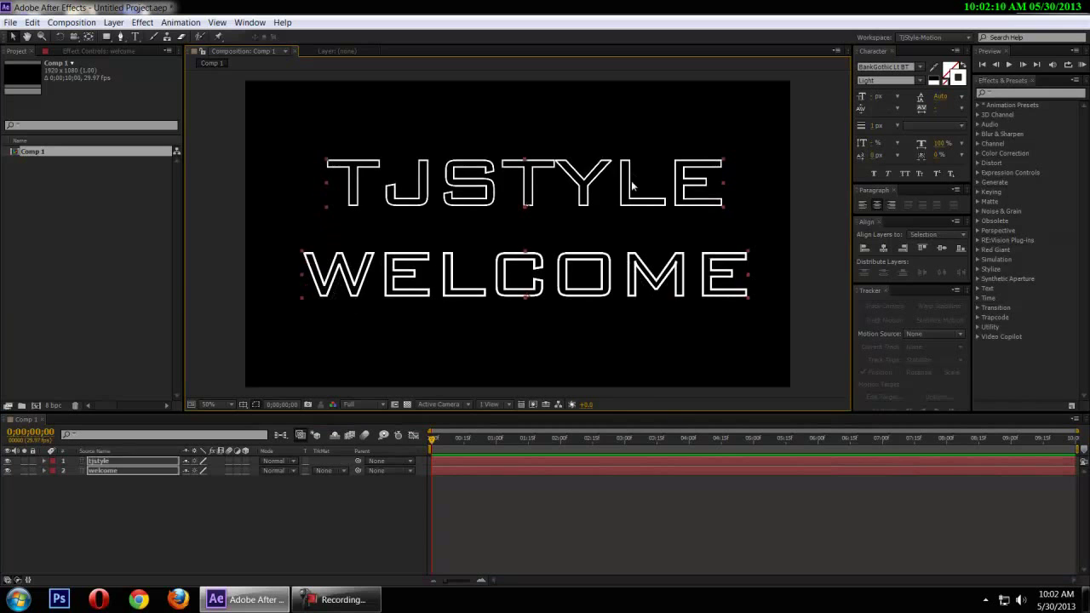
scroll(788, 203, "down", 1)
scroll(787, 202, "up", 1)
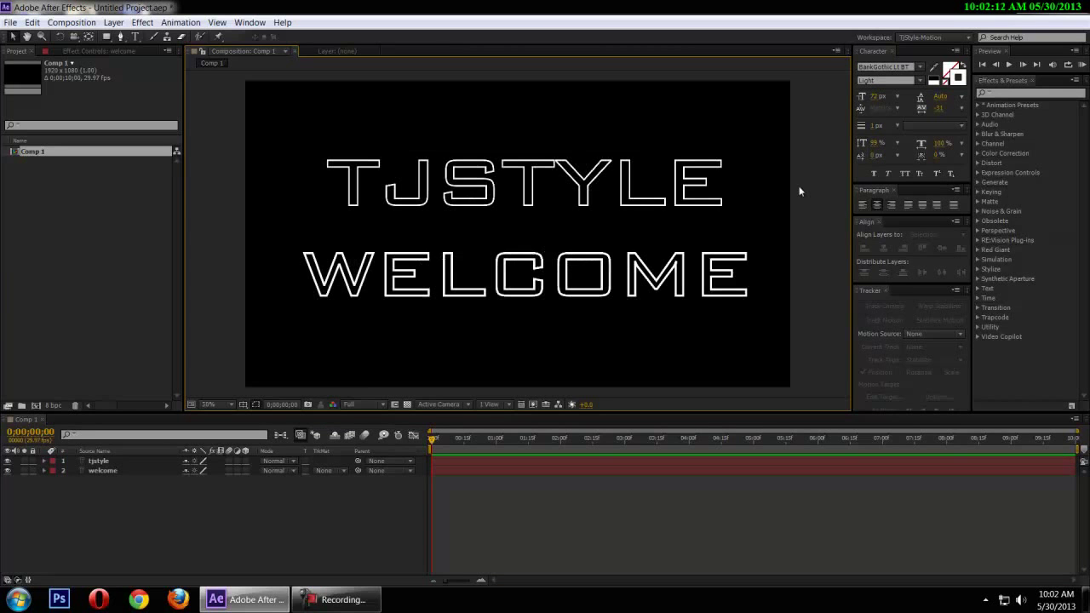
- Select the TJSTYLE and WELCOME text layers together in the composition
left_click_drag(816, 166, 230, 345)
left_click_drag(222, 134, 824, 329)
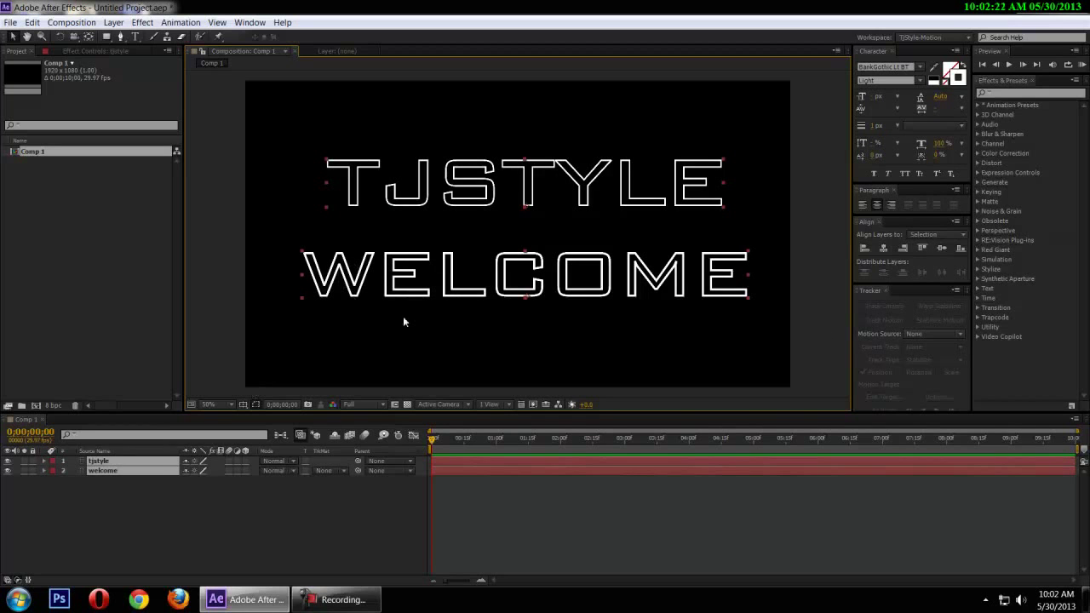
left_click_drag(223, 174, 778, 281)
left_click(358, 601)
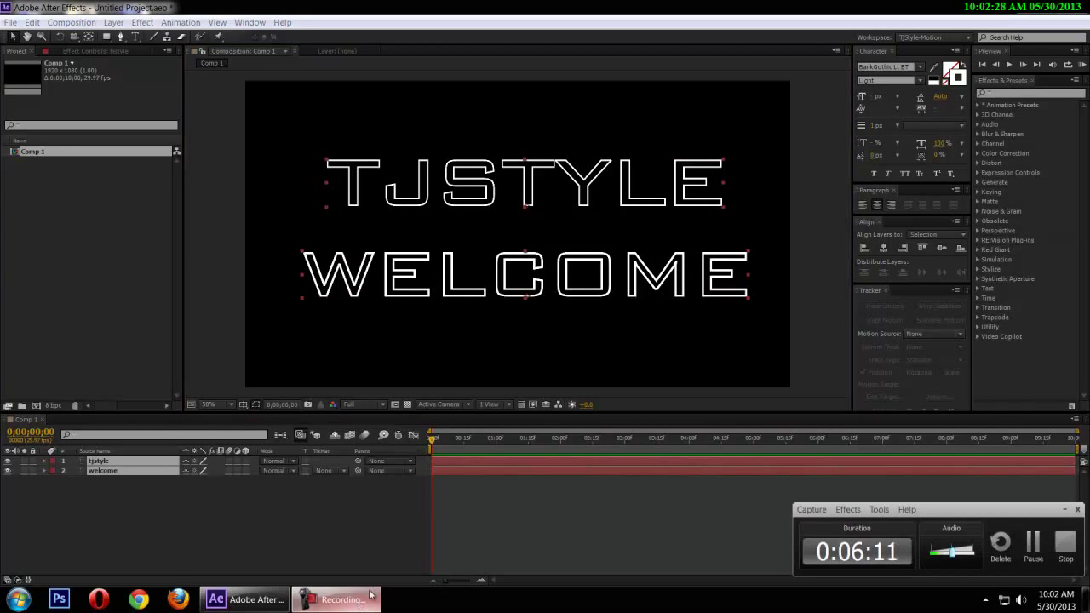